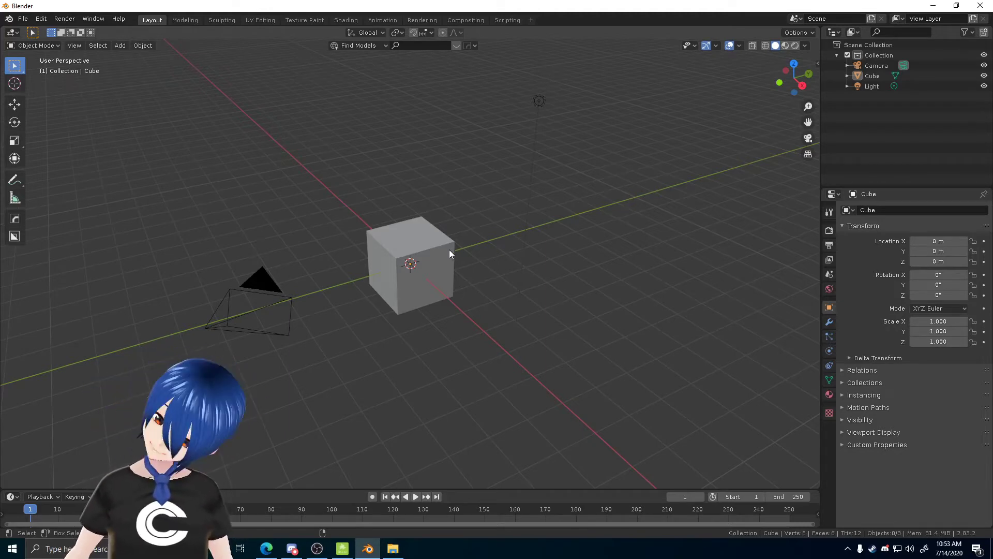
# Delete the default camera, cube and light from the scene.
pyautogui.press('a')
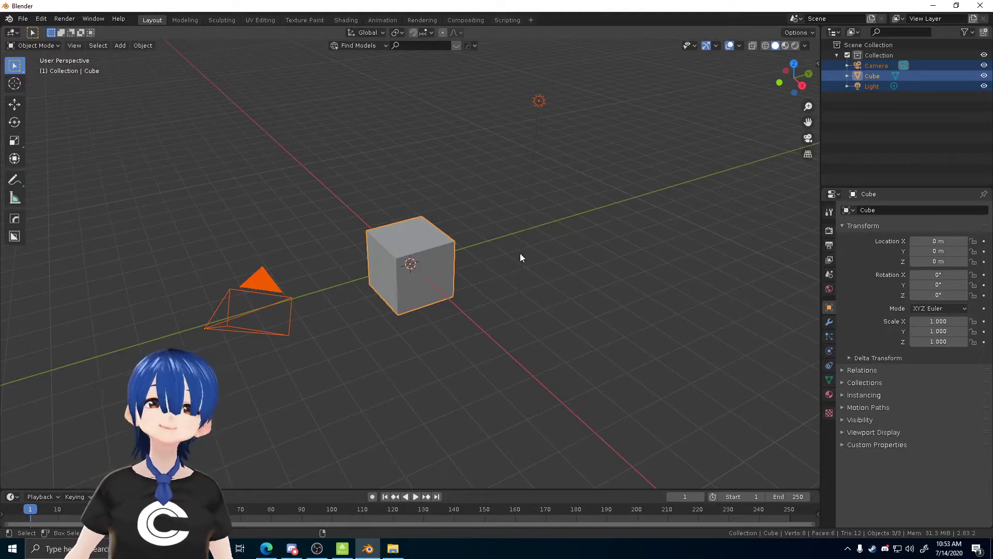
pyautogui.moveTo(569, 253); pyautogui.dragTo(538, 279, button='middle')
pyautogui.press('Delete')
pyautogui.press('F3')
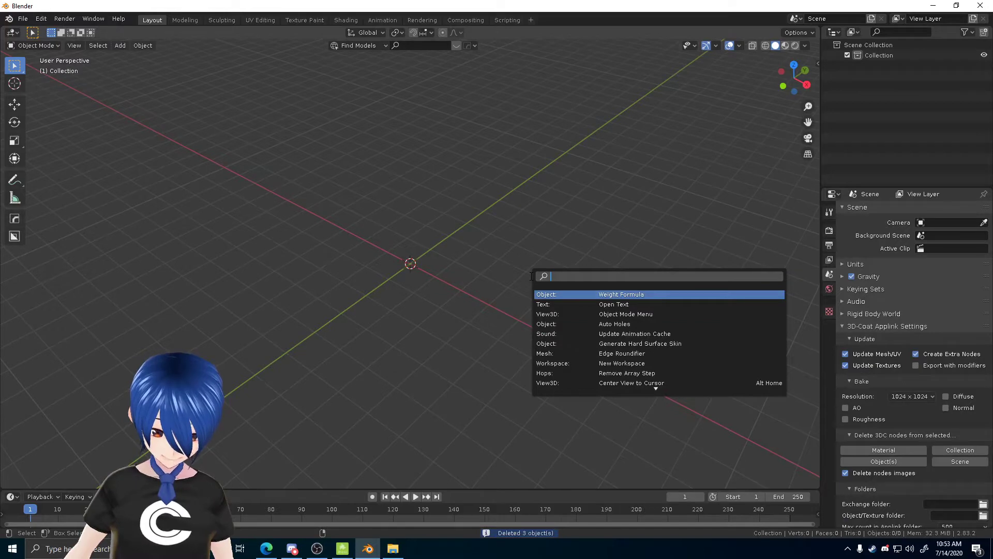
pyautogui.write('cube')
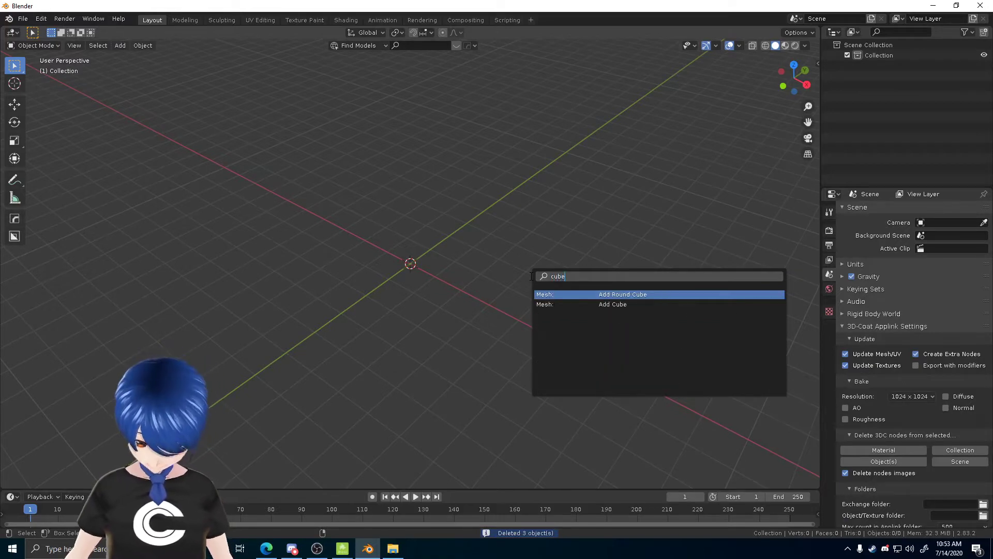
pyautogui.press('Return')
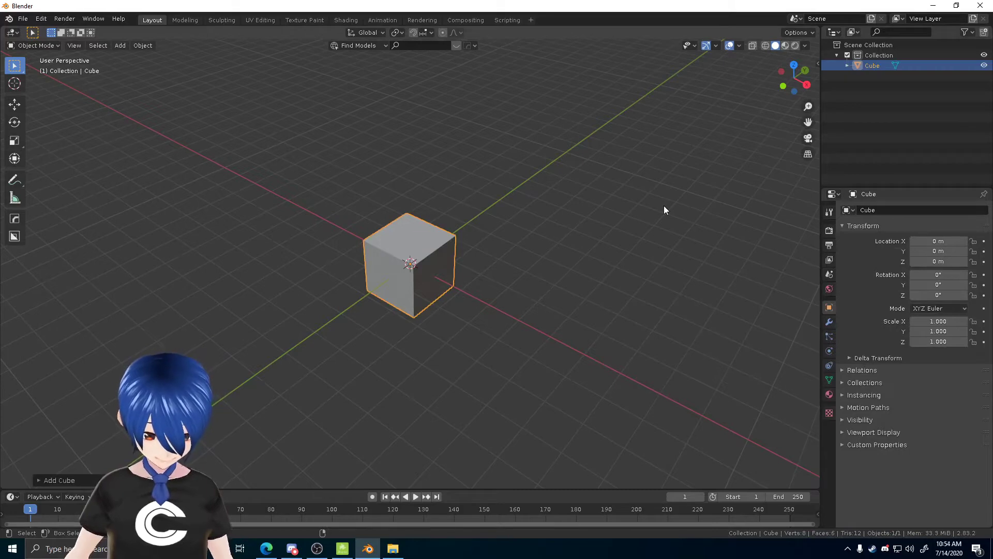
pyautogui.press('x')
pyautogui.click(665, 207)
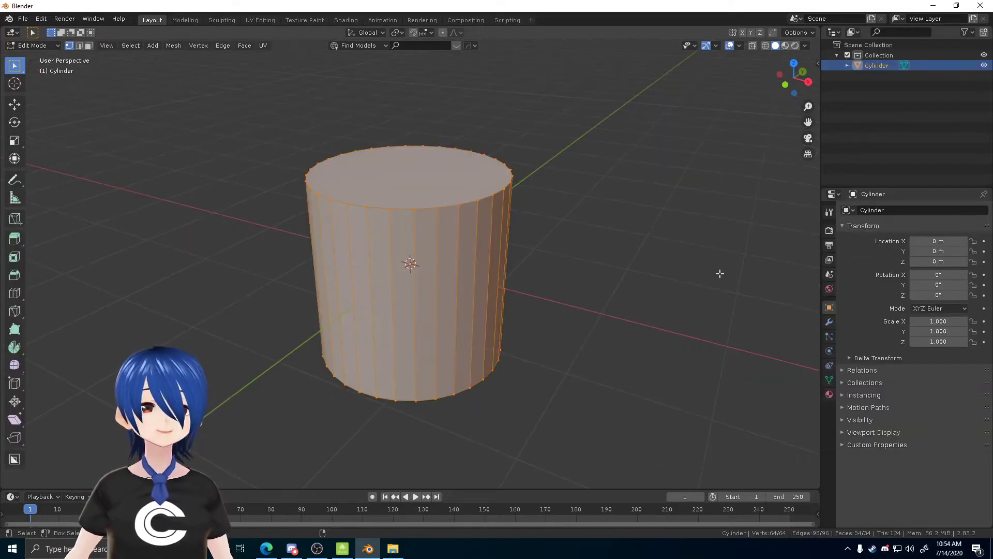
# Flatten the whole cylinder mesh along Z to about 0.38 of its height.
pyautogui.press('s')
pyautogui.press('z')
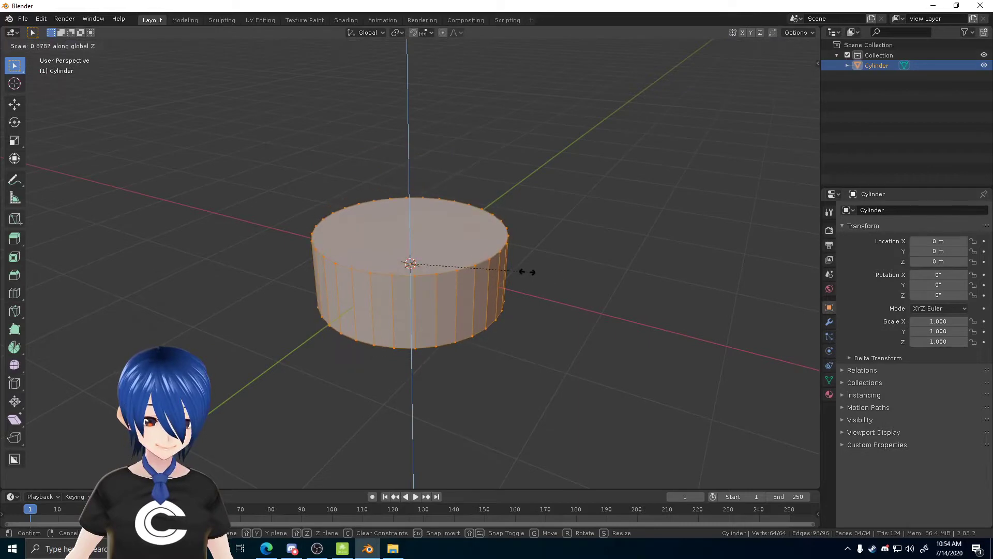
pyautogui.click(528, 272)
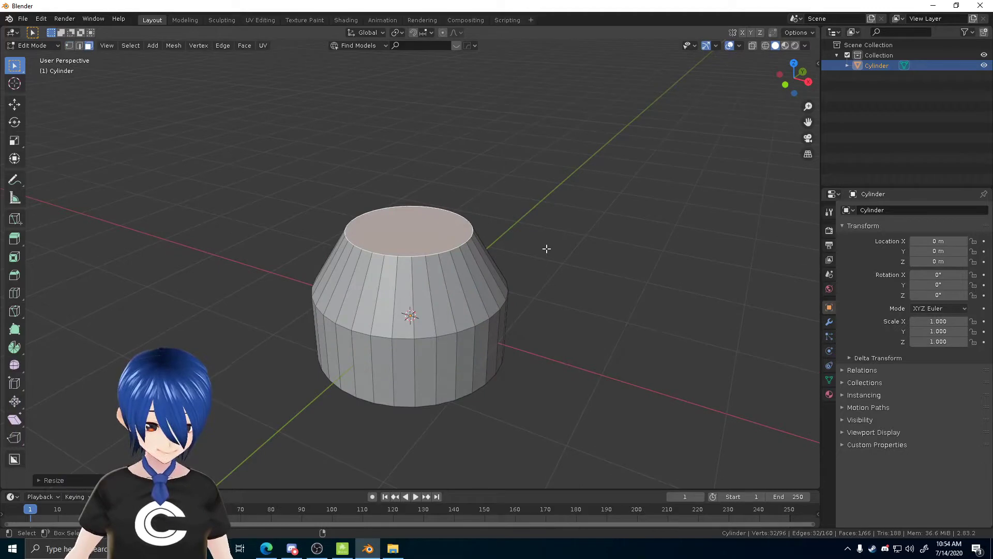
# Redo the extrusion of the cylinder's top face, scaling it inward to form a tapered shoulder.
pyautogui.hotkey('ctrl', 'z')
pyautogui.hotkey('ctrl', 'z')
pyautogui.press('e')
pyautogui.click(673, 315)
pyautogui.press('s')
pyautogui.click(625, 328)
pyautogui.hotkey('ctrl', 'z')
pyautogui.press('s')
pyautogui.click(597, 313)
pyautogui.hotkey('ctrl', 'z')
pyautogui.hotkey('ctrl', 'z')
pyautogui.press('e')
pyautogui.press('s')
pyautogui.click(598, 285)
# Merge overlapping vertices by distance across the whole mesh and clear the selection.
pyautogui.press('a')
pyautogui.press('F3')
pyautogui.write('merg')
pyautogui.press('Return')
pyautogui.hotkey('alt', 'a')
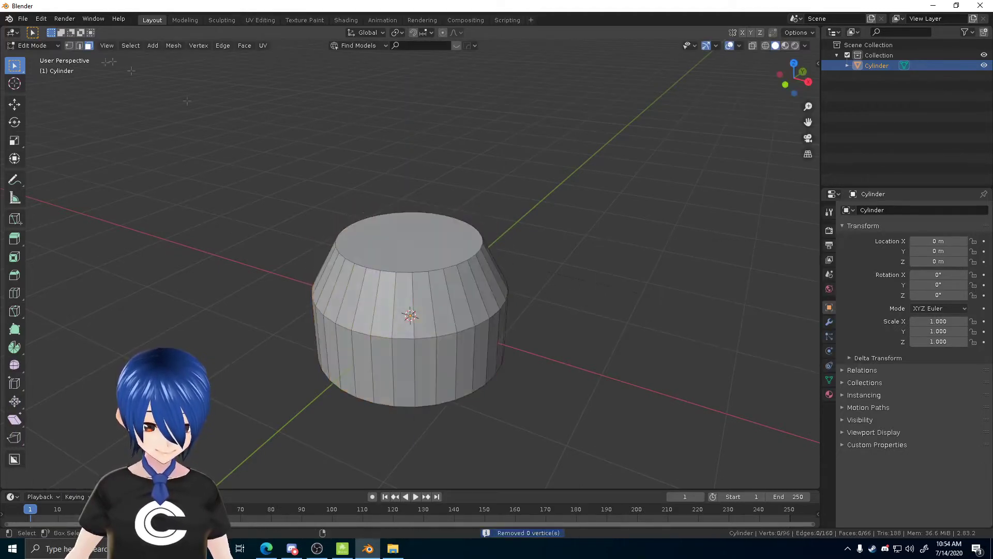
# Inset the shoulder's top face and extrude it upward about 0.27 m as a neck.
pyautogui.click(436, 237)
pyautogui.scroll(1, 523, 269)
pyautogui.moveTo(525, 271); pyautogui.dragTo(516, 277, button='middle')
pyautogui.press('i')
pyautogui.click(590, 293)
pyautogui.press('e')
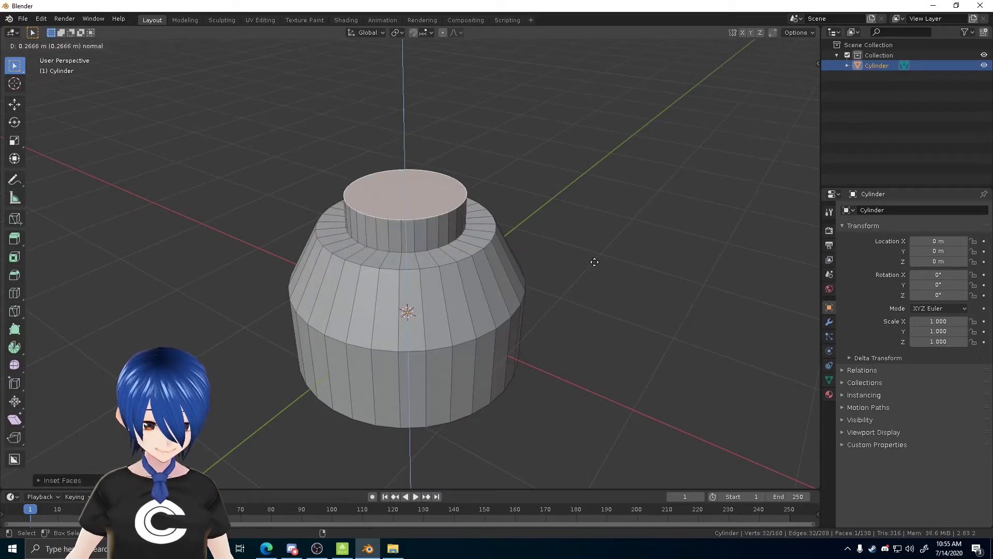
pyautogui.click(594, 260)
# Extrude the neck's top face upward again and scale it smaller to form a tapered tier.
pyautogui.press('e')
pyautogui.click(596, 237)
pyautogui.press('s')
pyautogui.click(544, 229)
# Inset the tapered tier's top face and sink it to form a circular recess.
pyautogui.scroll(3, 551, 243)
pyautogui.press('i')
pyautogui.click(570, 275)
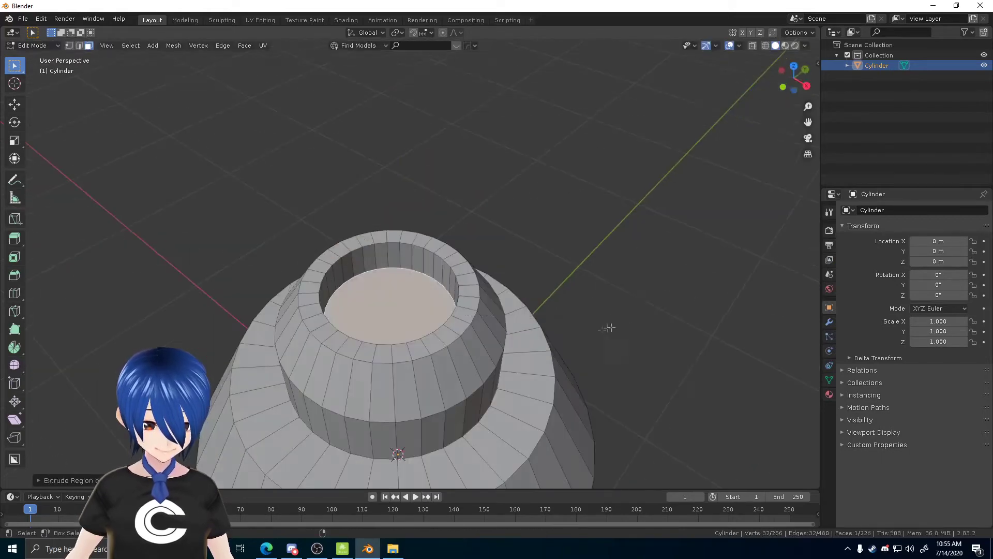
# Inset the recess floor, extrude it upward and scale its top smaller to form a tapered inner knob.
pyautogui.press('i')
pyautogui.click(579, 311)
pyautogui.press('e')
pyautogui.moveTo(559, 290); pyautogui.dragTo(523, 269, button='middle')
pyautogui.press('s')
pyautogui.click(486, 193)
pyautogui.press('i')
pyautogui.click(559, 290)
pyautogui.press('e')
pyautogui.click(556, 269)
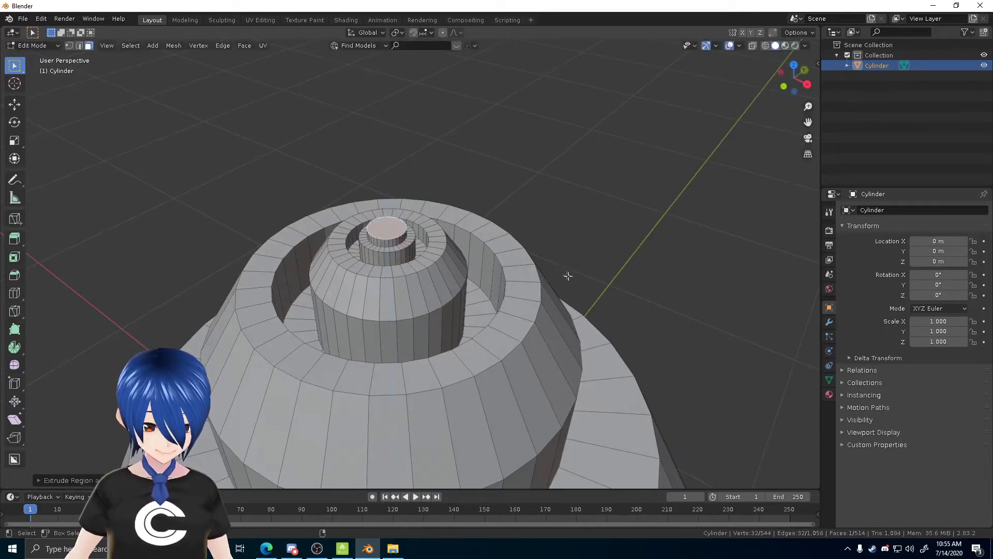
pyautogui.hotkey('ctrl', 'z')
pyautogui.hotkey('ctrl', 'z')
pyautogui.hotkey('ctrl', 'z')
pyautogui.hotkey('ctrl', 'z')
pyautogui.hotkey('ctrl', 'z')
pyautogui.hotkey('ctrl', 'z')
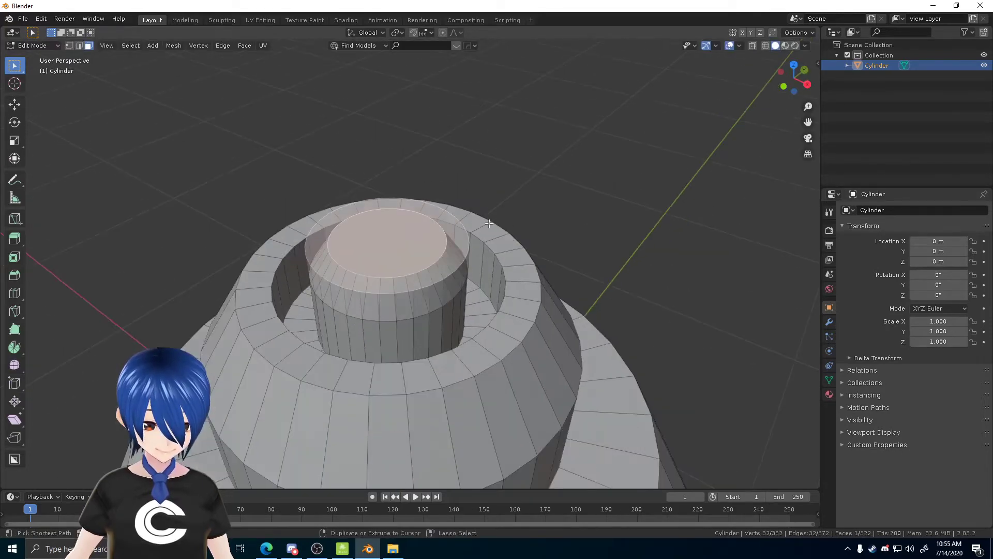
pyautogui.hotkey('ctrl', 'shift', 'z')
# Add an edge loop around the sloping shoulder, scale it, and lower it about 0.01 m along Z.
pyautogui.scroll(-6, 489, 224)
pyautogui.moveTo(491, 243); pyautogui.dragTo(493, 214, button='middle')
pyautogui.hotkey('ctrl', 'r')
pyautogui.doubleClick(492, 231)
pyautogui.press('s')
pyautogui.click(493, 231)
pyautogui.press('g')
pyautogui.press('z')
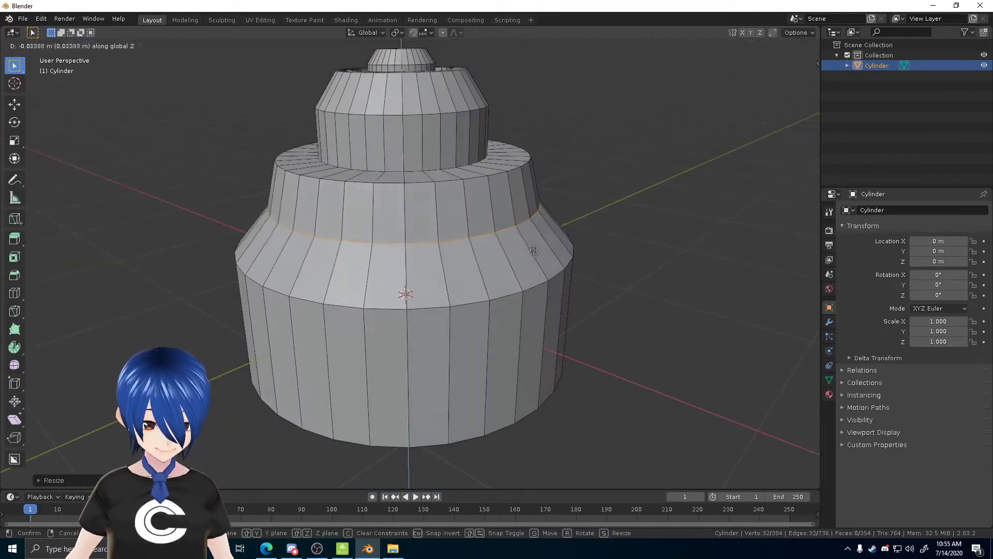
pyautogui.click(535, 252)
# Inset three neighbouring faces of the sloping shoulder, extrude them, and flatten them along Z with scale 0.
pyautogui.click(88, 46)
pyautogui.click(386, 277)
pyautogui.keyDown('shift'); pyautogui.click(427, 276); pyautogui.keyUp('shift')
pyautogui.keyDown('shift'); pyautogui.click(464, 272); pyautogui.keyUp('shift')
pyautogui.press('i')
pyautogui.click(620, 314)
pyautogui.press('e')
pyautogui.click(687, 300)
pyautogui.press('s')
pyautogui.press('z')
pyautogui.press('0')
pyautogui.click(647, 308)
pyautogui.click(664, 300)
# Inset and extrude three more neighbouring faces on another side of the model, flattening them along Z with scale 0.
pyautogui.moveTo(657, 277); pyautogui.dragTo(497, 298, button='middle')
pyautogui.click(440, 287)
pyautogui.keyDown('shift'); pyautogui.click(504, 283); pyautogui.keyUp('shift')
pyautogui.keyDown('shift'); pyautogui.click(569, 277); pyautogui.keyUp('shift')
pyautogui.press('i')
pyautogui.press('e')
pyautogui.press('s')
pyautogui.press('z')
pyautogui.press('0')
pyautogui.click(692, 306)
# Extrude and widen the cylinder's bottom face, and extrude it downward to form a round base flange.
pyautogui.moveTo(572, 257); pyautogui.dragTo(694, 181, button='middle')
pyautogui.click(496, 313)
pyautogui.press('e')
pyautogui.press('s')
pyautogui.click(564, 306)
pyautogui.press('e')
pyautogui.click(564, 357)
# Extrude neighbouring side faces of the base outward into a long walkway with its end flattened along Y at scale 0.
pyautogui.moveTo(564, 357); pyautogui.dragTo(548, 429, button='middle')
pyautogui.moveTo(362, 393); pyautogui.dragTo(378, 365, button='middle')
pyautogui.click(334, 416)
pyautogui.keyDown('shift'); pyautogui.click(369, 419); pyautogui.keyUp('shift')
pyautogui.moveTo(414, 404); pyautogui.dragTo(548, 429, button='middle')
pyautogui.press('KP_1')
pyautogui.moveTo(348, 366); pyautogui.dragTo(496, 393, button='middle')
pyautogui.keyDown('shift'); pyautogui.moveTo(610, 373); pyautogui.dragTo(466, 370, button='middle'); pyautogui.keyUp('shift')
pyautogui.press('e')
pyautogui.click(668, 362)
pyautogui.press('s')
pyautogui.press('y')
pyautogui.press('0')
pyautogui.click(683, 300)
pyautogui.click(683, 331)
# Clear the mesh selection and return the finished tower to Object Mode.
pyautogui.moveTo(677, 362); pyautogui.dragTo(443, 381, button='middle')
pyautogui.click(379, 353)
pyautogui.click(380, 353)
pyautogui.hotkey('alt', 'a')
pyautogui.scroll(2, 380, 353)
pyautogui.moveTo(380, 353); pyautogui.dragTo(519, 325, button='middle')
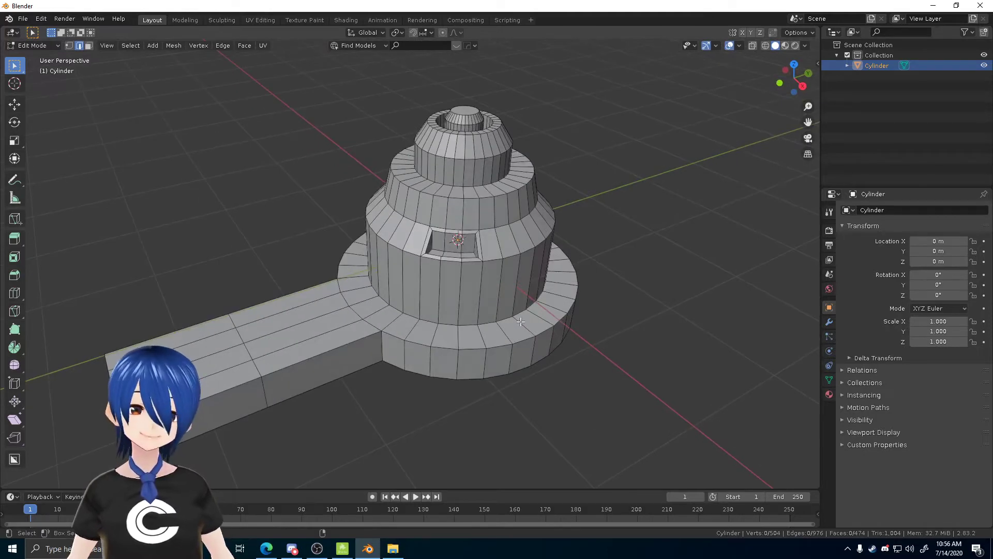
pyautogui.press('Tab')
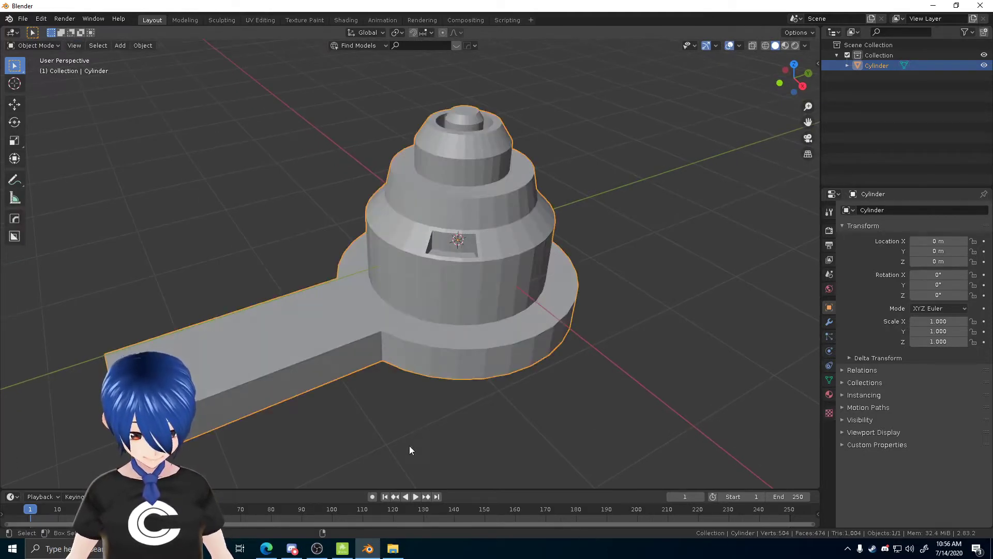
# Switch to OBS, move the 3tene avatar source to the scene's lower-right corner, and return to Blender.
pyautogui.click(317, 548)
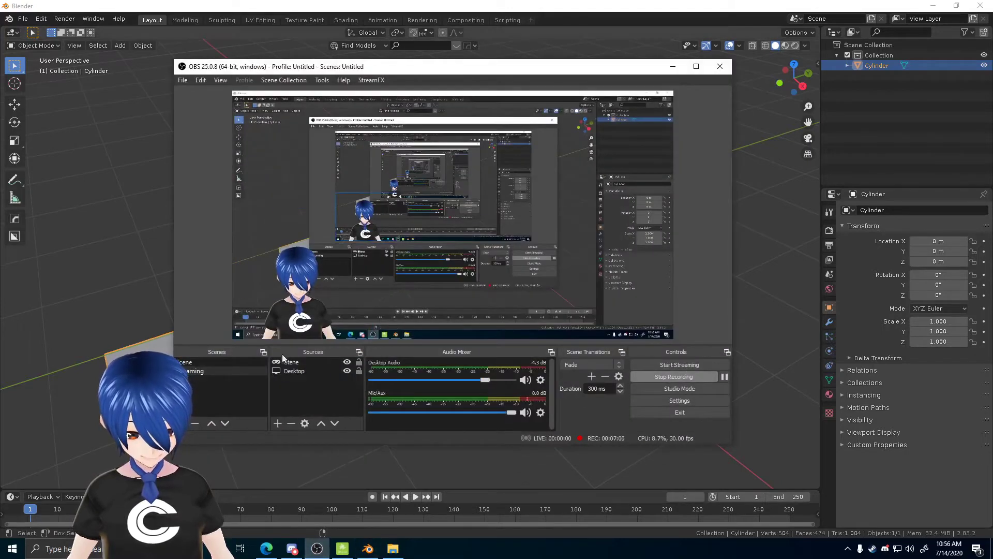
pyautogui.moveTo(318, 311); pyautogui.dragTo(606, 321)
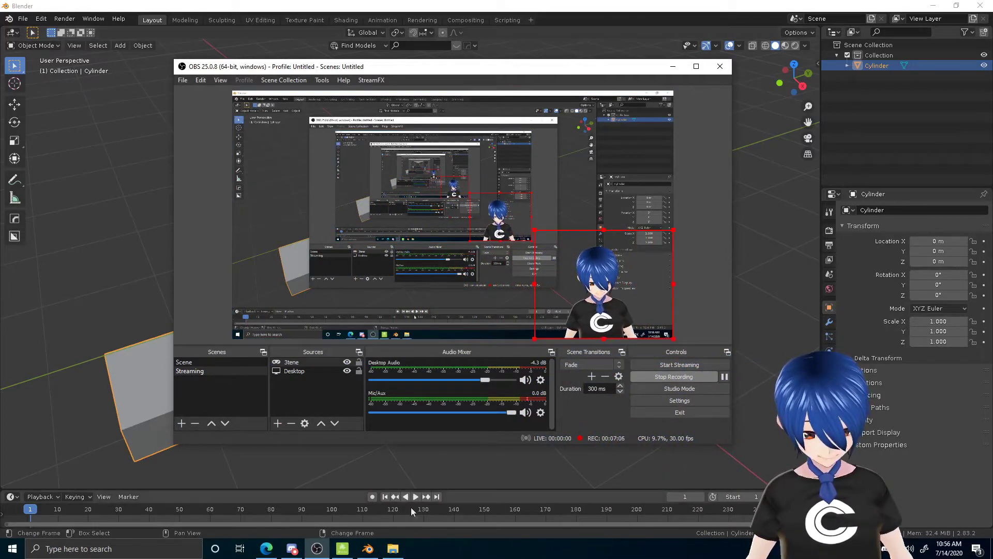
pyautogui.click(712, 271)
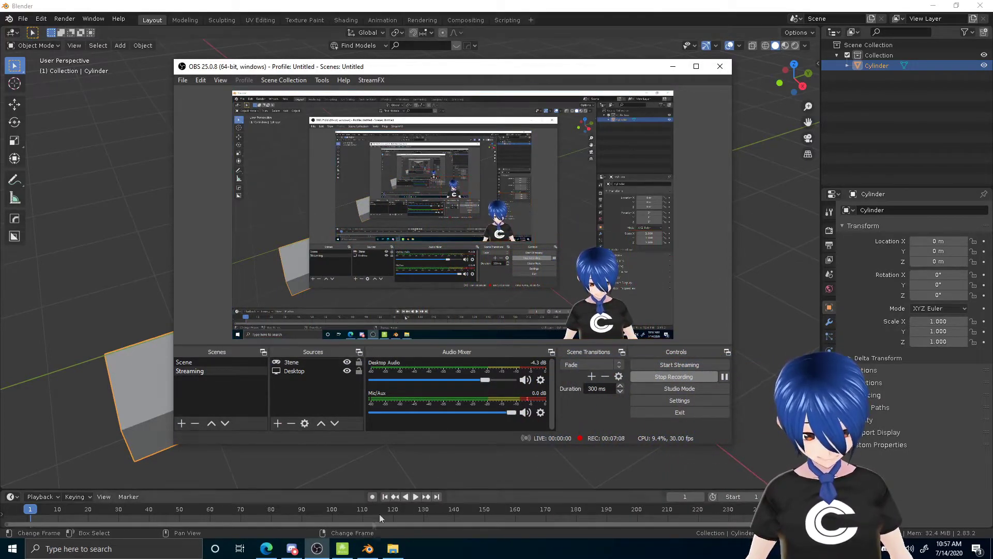
pyautogui.click(317, 549)
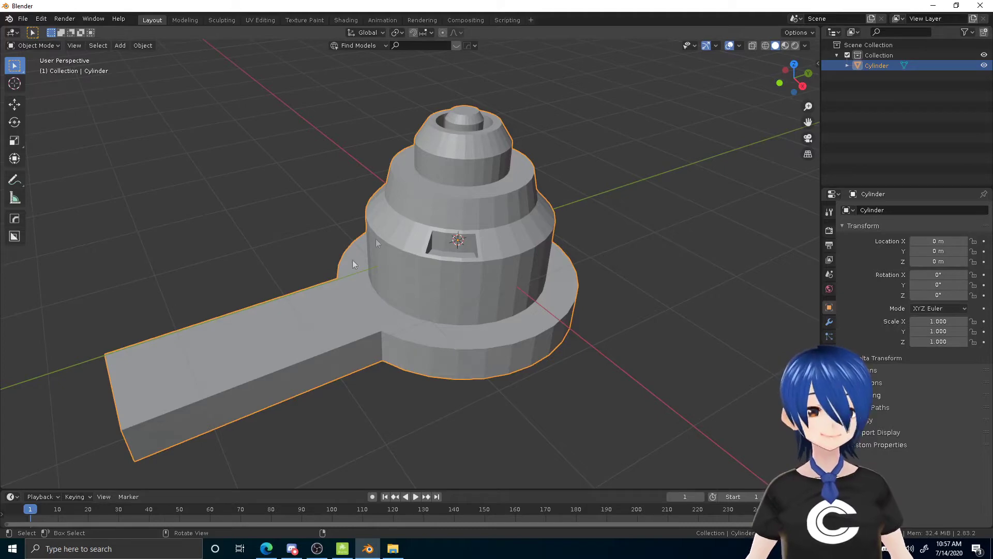
# Select the tower's entire mesh in Edit Mode and examine the DreamUV unwrapping and HotSpot tools.
pyautogui.moveTo(662, 233); pyautogui.dragTo(530, 237, button='middle')
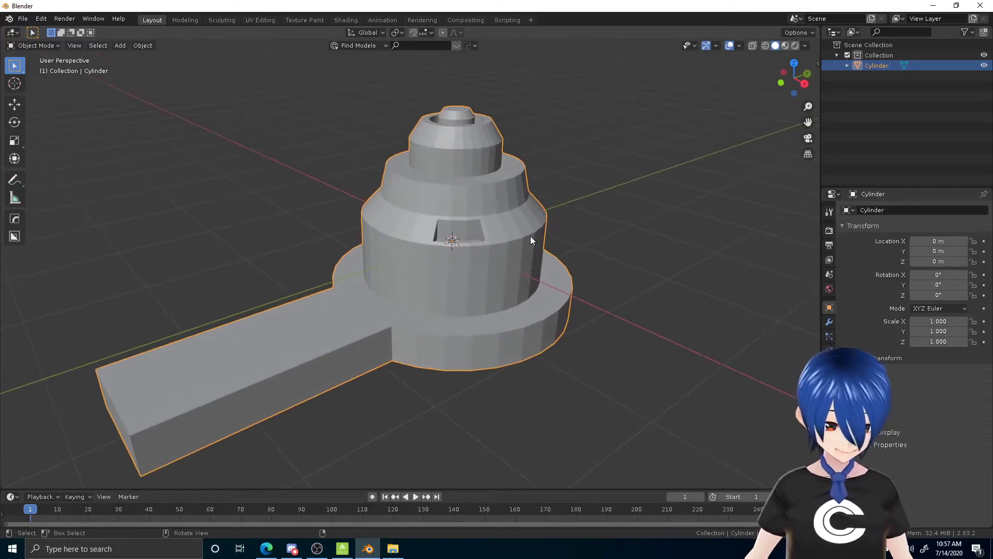
pyautogui.press('Tab')
pyautogui.press('a')
pyautogui.press('n')
pyautogui.scroll(-7, 816, 306)
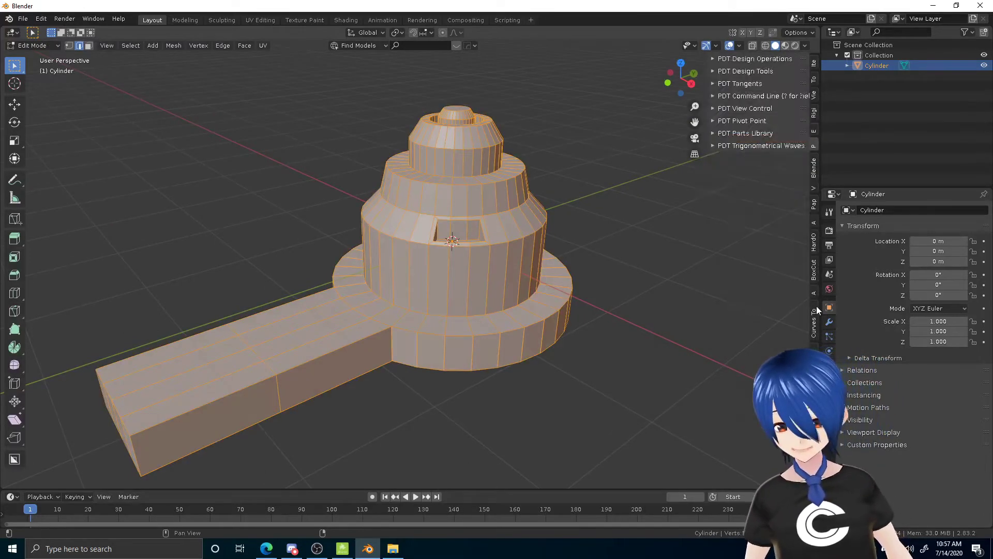
pyautogui.scroll(-2, 816, 306)
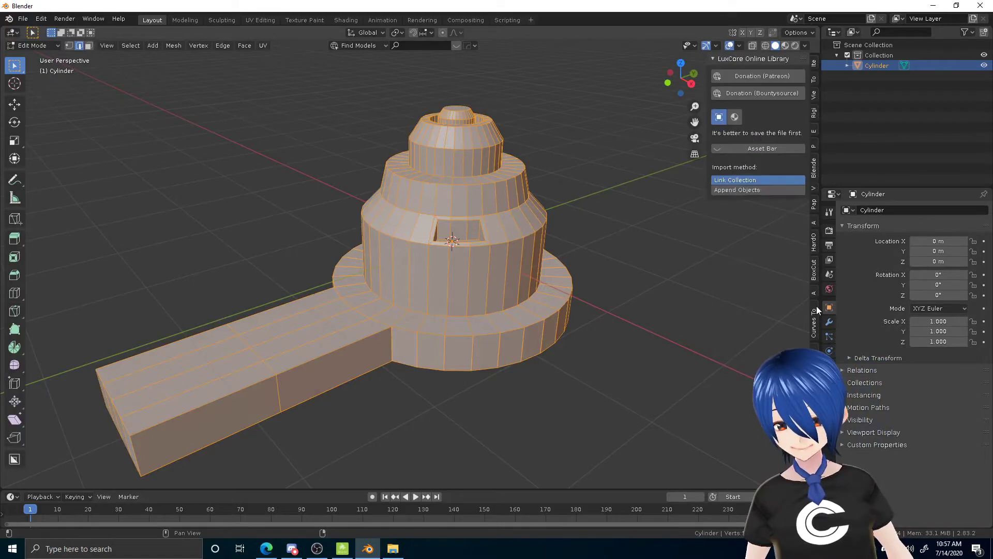
pyautogui.moveTo(708, 246); pyautogui.dragTo(674, 247)
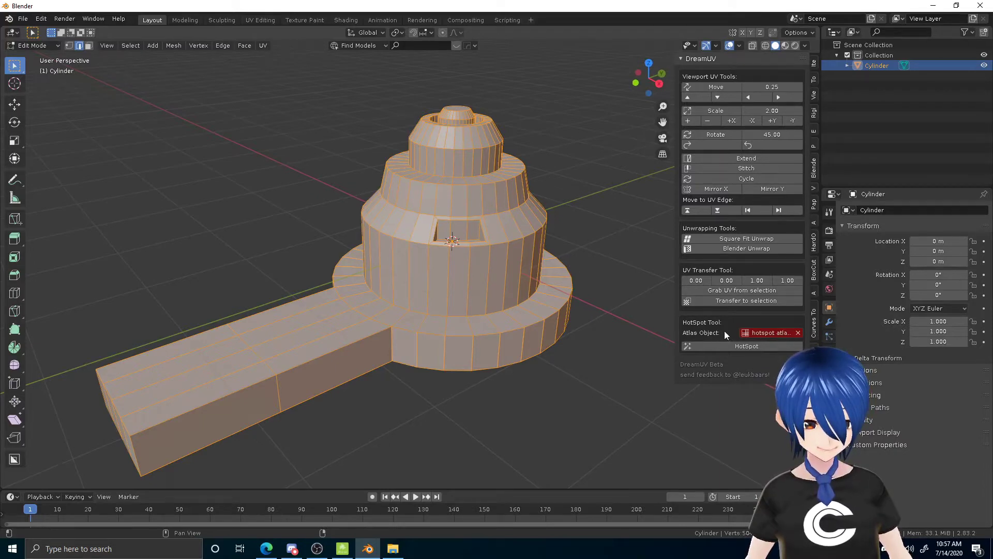
pyautogui.press('Tab')
# Import heyo.fbx from the Desktop folder as an FBX model.
pyautogui.moveTo(571, 291); pyautogui.dragTo(562, 285, button='middle')
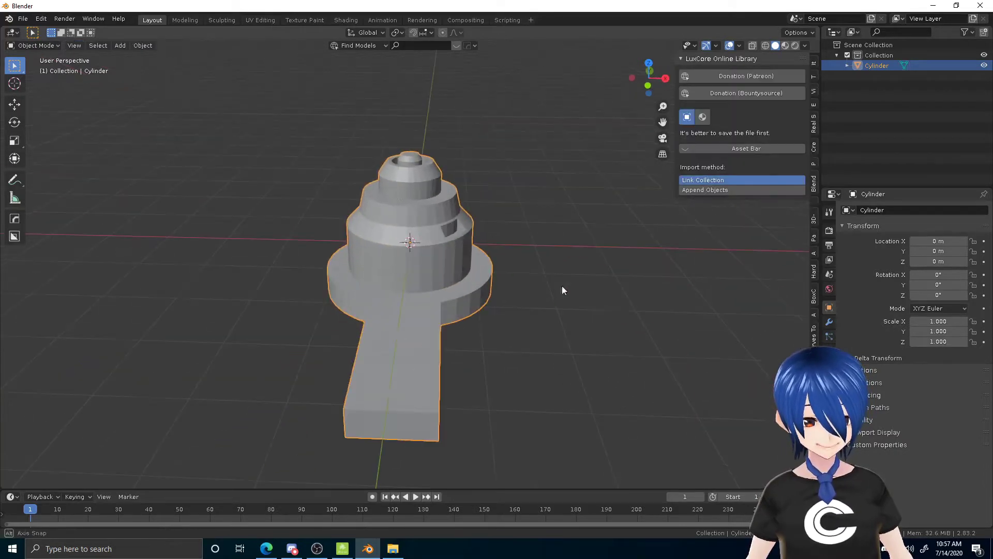
pyautogui.click(22, 18)
pyautogui.moveTo(76, 154)
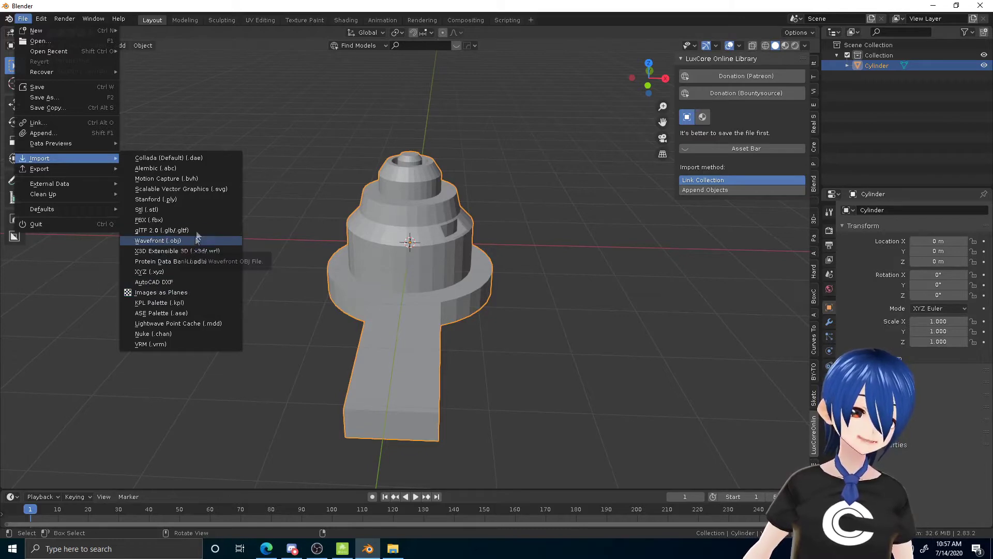
pyautogui.click(200, 220)
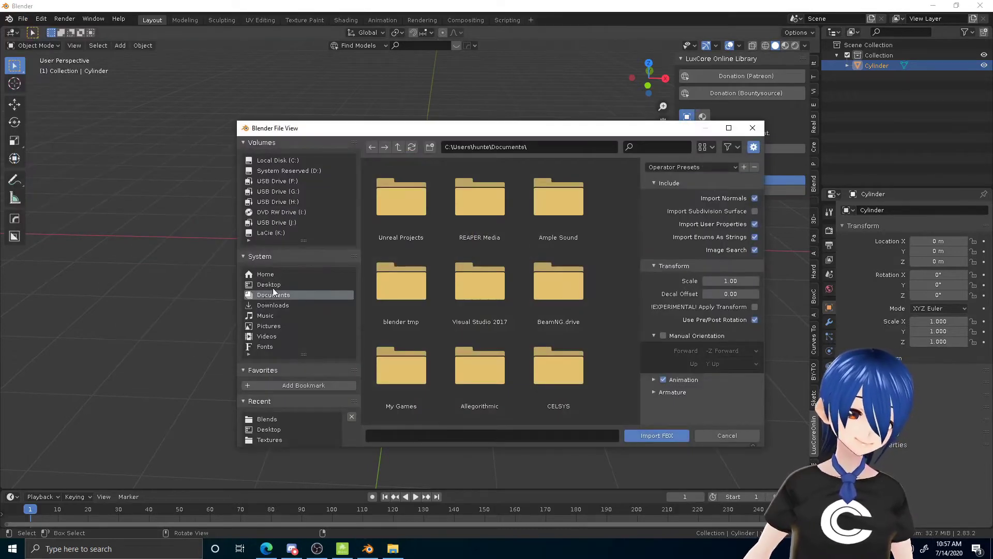
pyautogui.click(272, 287)
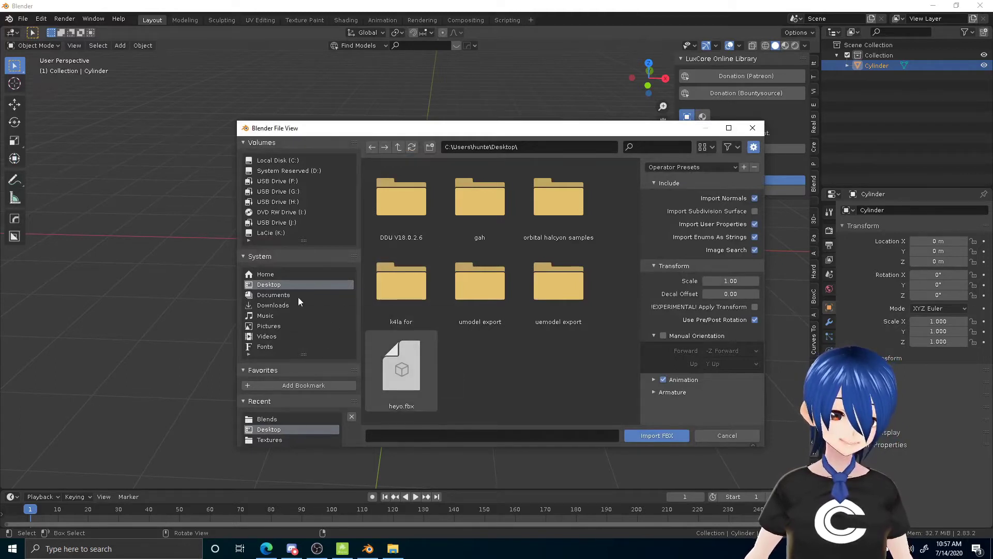
pyautogui.scroll(-3, 300, 297)
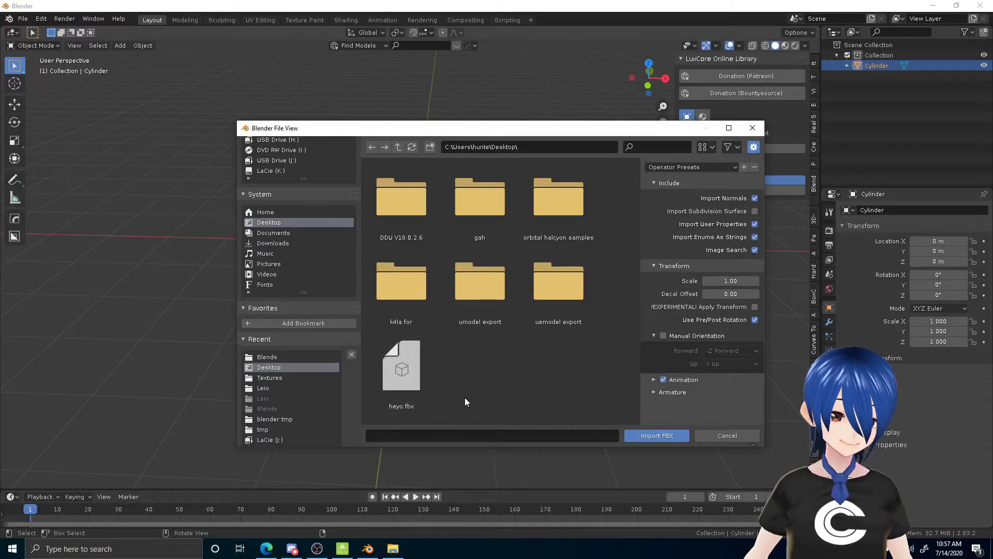
pyautogui.doubleClick(432, 373)
# Move the imported plane about 3 m along X and 0.2 m up, beside the tower in front view.
pyautogui.scroll(3, 479, 243)
pyautogui.press('KP_1')
pyautogui.press('g')
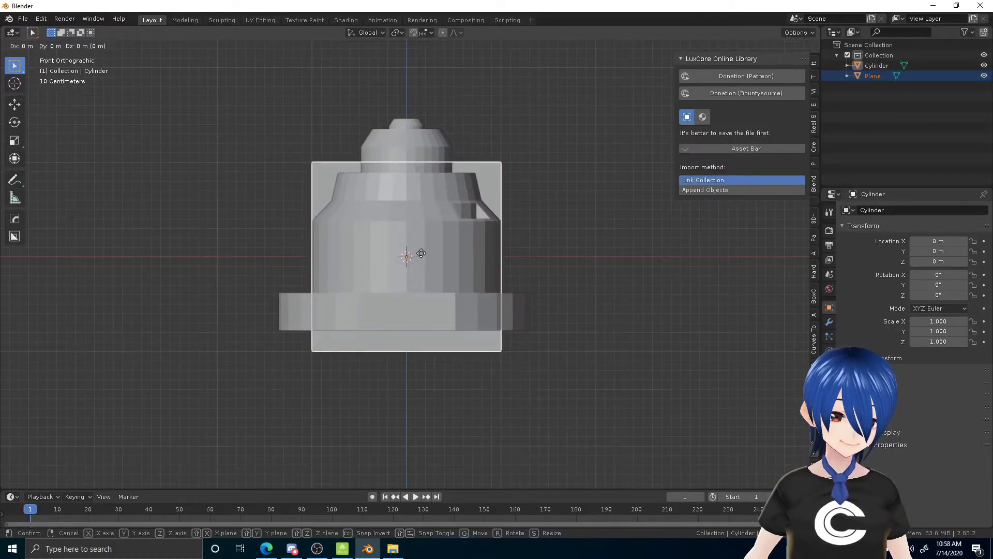
pyautogui.click(702, 236)
# Display the viewport in Material Preview shading and deselect all objects.
pyautogui.keyDown('ctrl'); pyautogui.scroll(3, 491, 124); pyautogui.keyUp('ctrl')
pyautogui.keyDown('ctrl'); pyautogui.scroll(2, 676, 95); pyautogui.keyUp('ctrl')
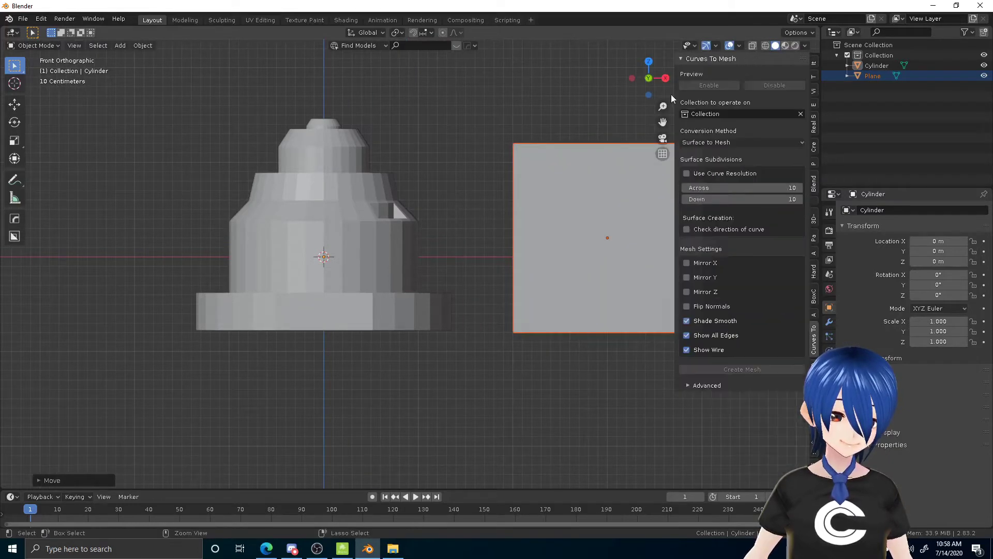
pyautogui.keyDown('ctrl'); pyautogui.scroll(7, 711, 81); pyautogui.keyUp('ctrl')
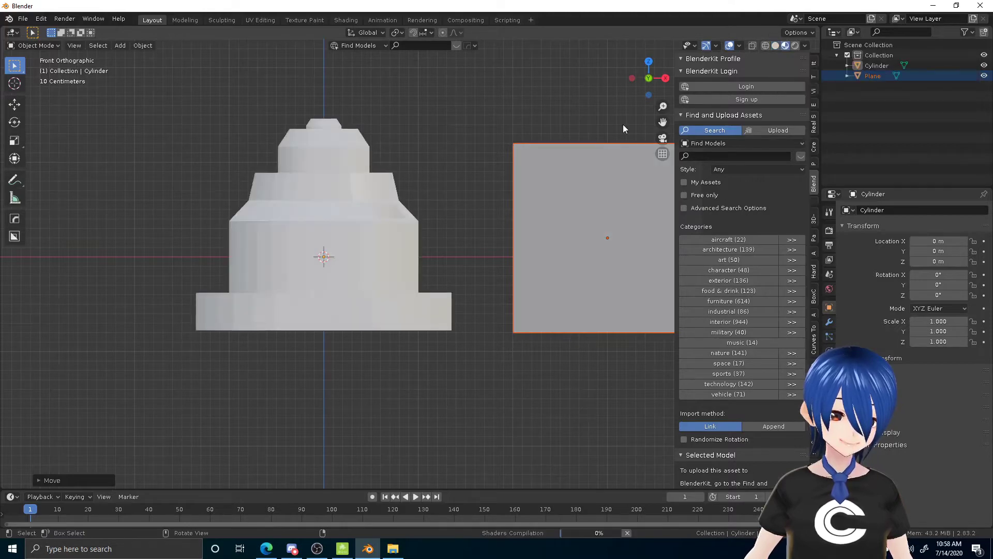
pyautogui.keyDown('ctrl'); pyautogui.scroll(3, 603, 182); pyautogui.keyUp('ctrl')
pyautogui.hotkey('alt', 'a')
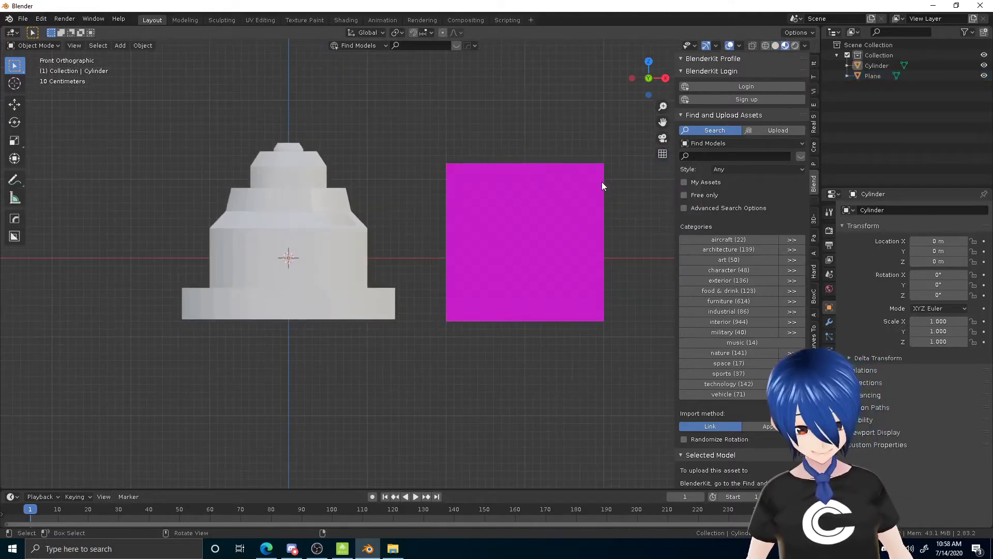
# Select the imported plane and inspect its example_atlas texture in the Shading workspace.
pyautogui.click(587, 190)
pyautogui.scroll(3, 587, 190)
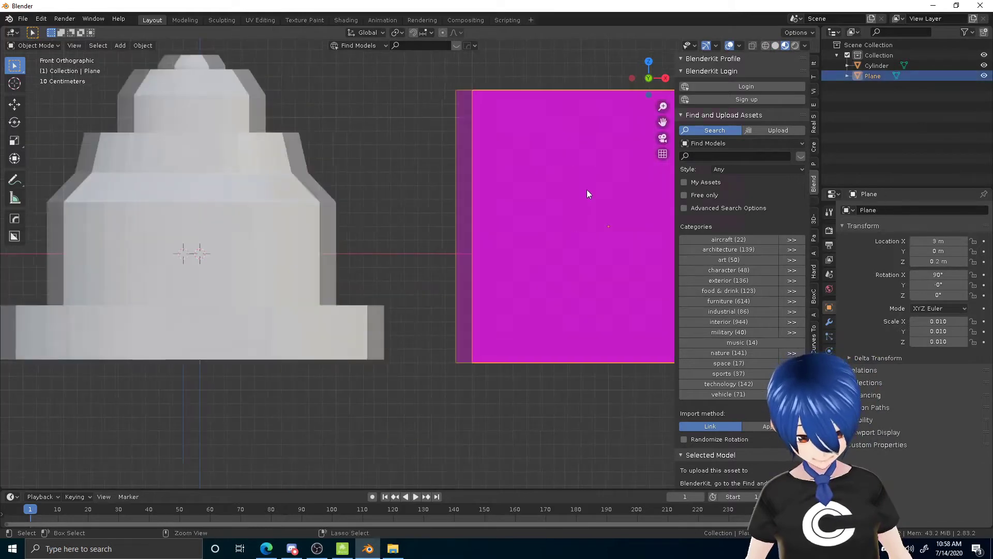
pyautogui.keyDown('ctrl'); pyautogui.scroll(8, 587, 189); pyautogui.keyUp('ctrl')
pyautogui.keyDown('ctrl'); pyautogui.scroll(-1, 530, 166); pyautogui.keyUp('ctrl')
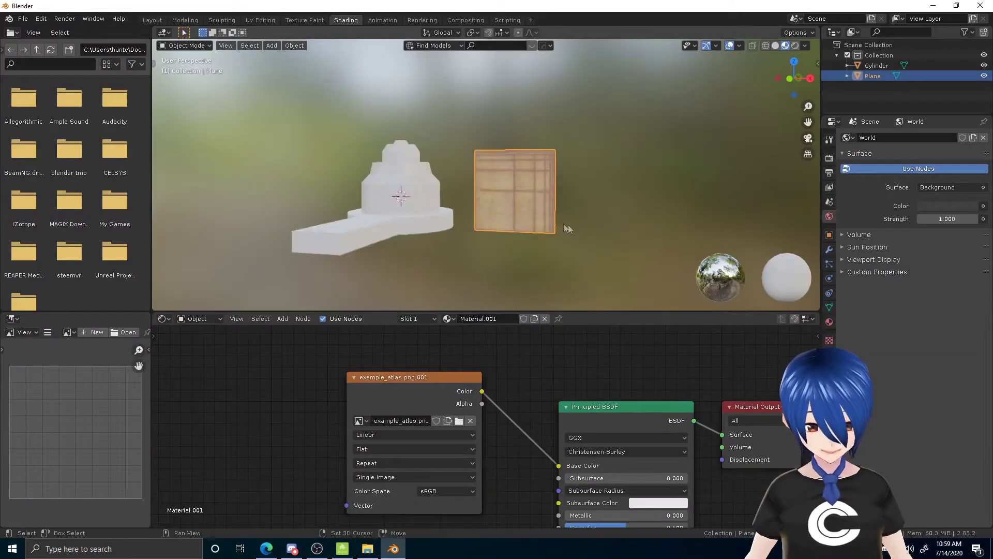
pyautogui.moveTo(531, 202)
pyautogui.mouseDown(button='middle')
pyautogui.moveTo(519, 214)
pyautogui.moveTo(539, 210)
pyautogui.mouseUp(button='middle')
pyautogui.hotkey('shift', '`')
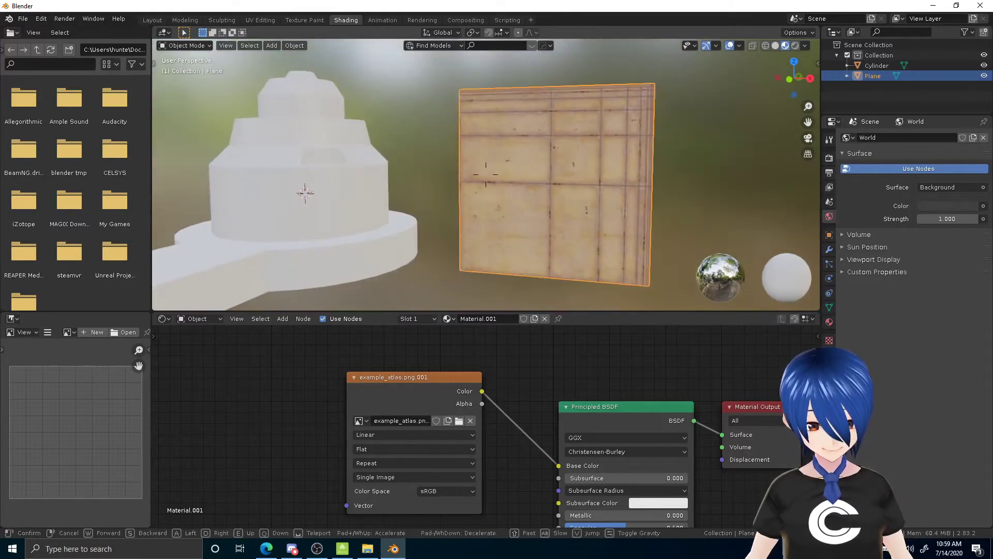
# Examine the rectangular panels of the atlas plane up close and from several distances and angles.
pyautogui.press('w')
pyautogui.press('s')
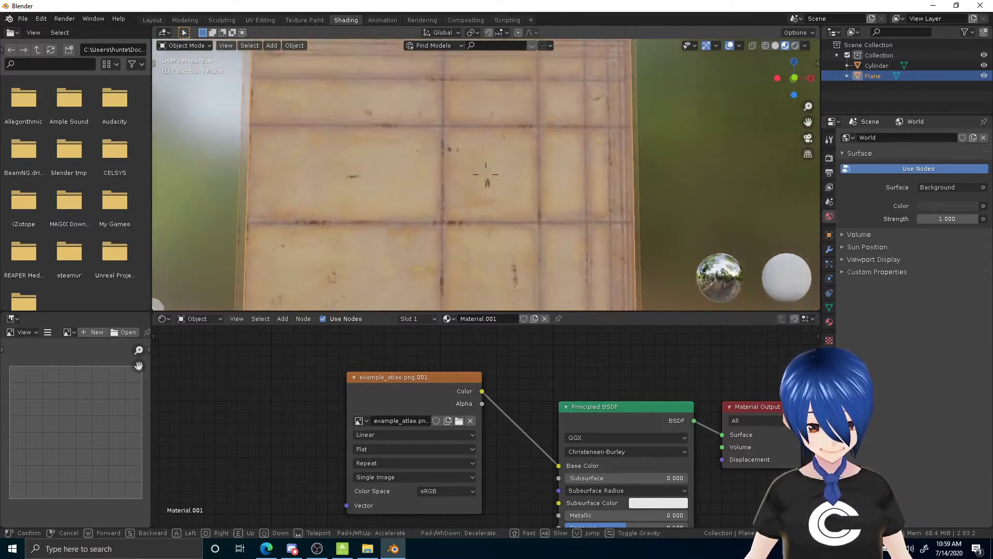
pyautogui.press('a')
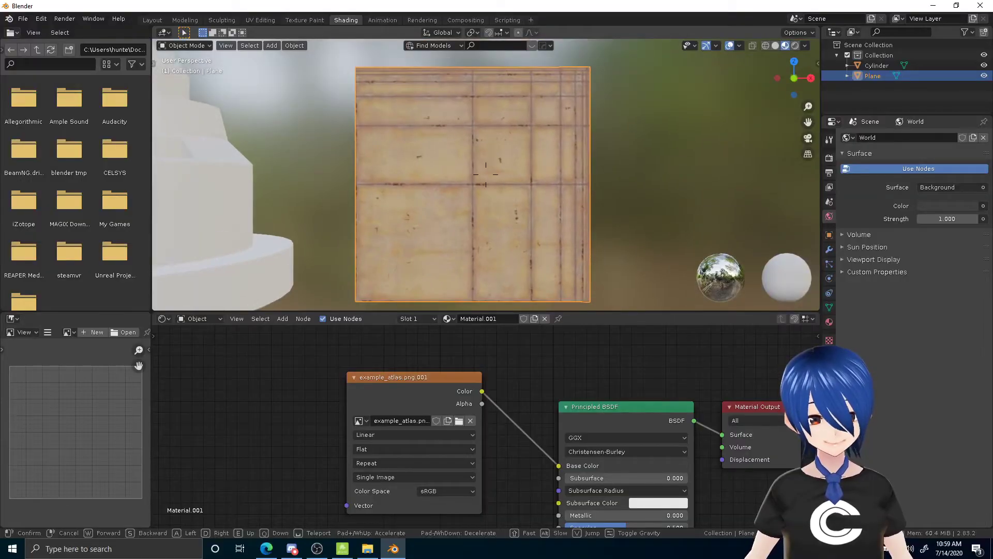
pyautogui.press('d')
pyautogui.press('a')
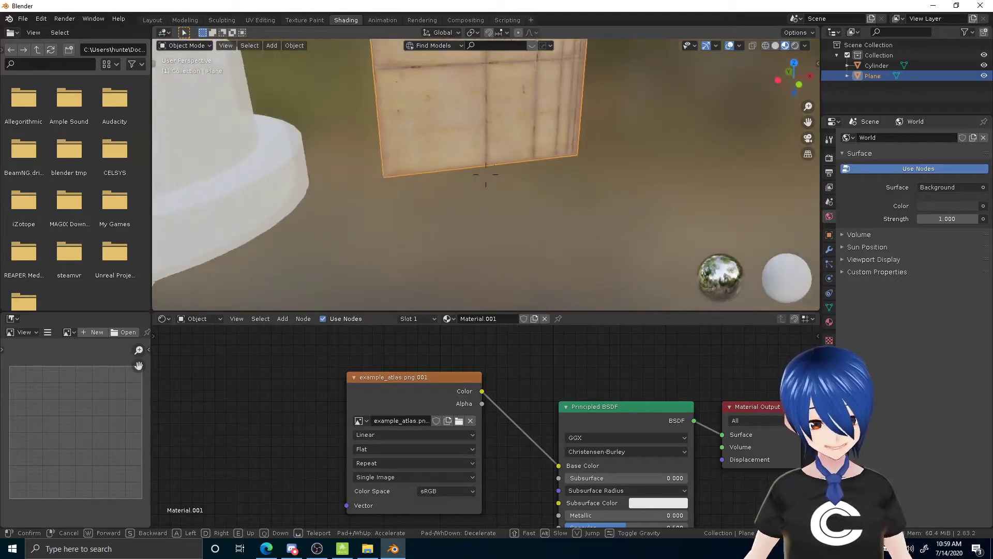
pyautogui.press('s')
pyautogui.press('d')
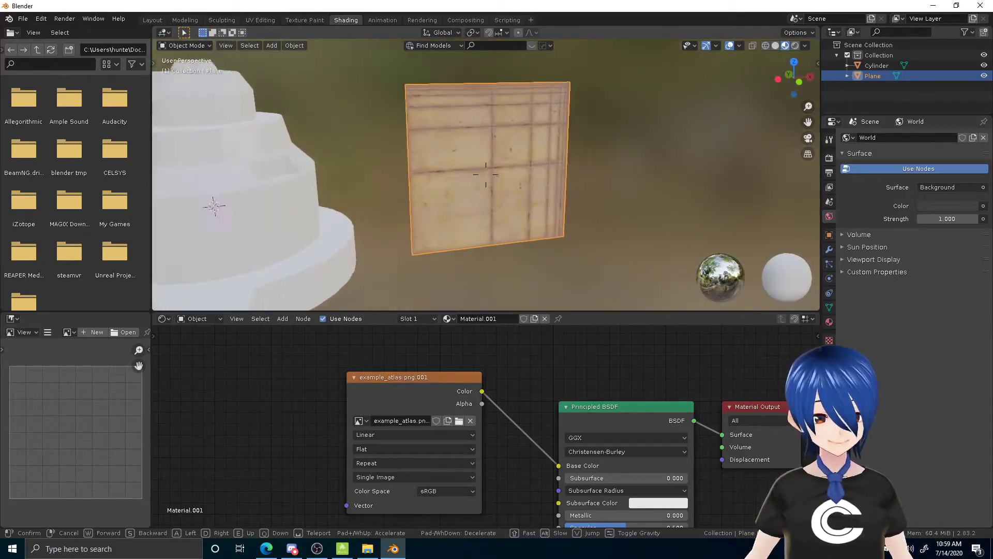
pyautogui.press('w')
pyautogui.press('w')
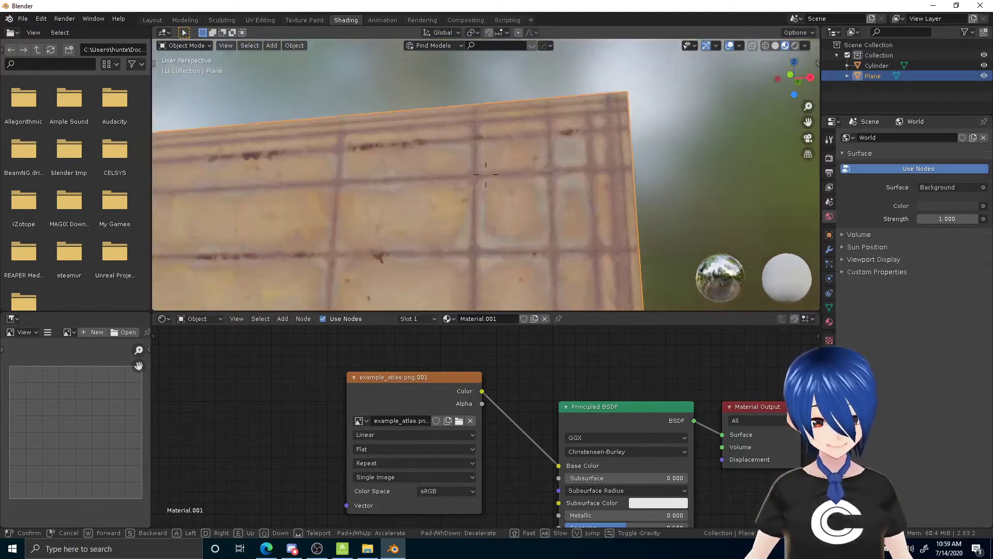
pyautogui.press('w')
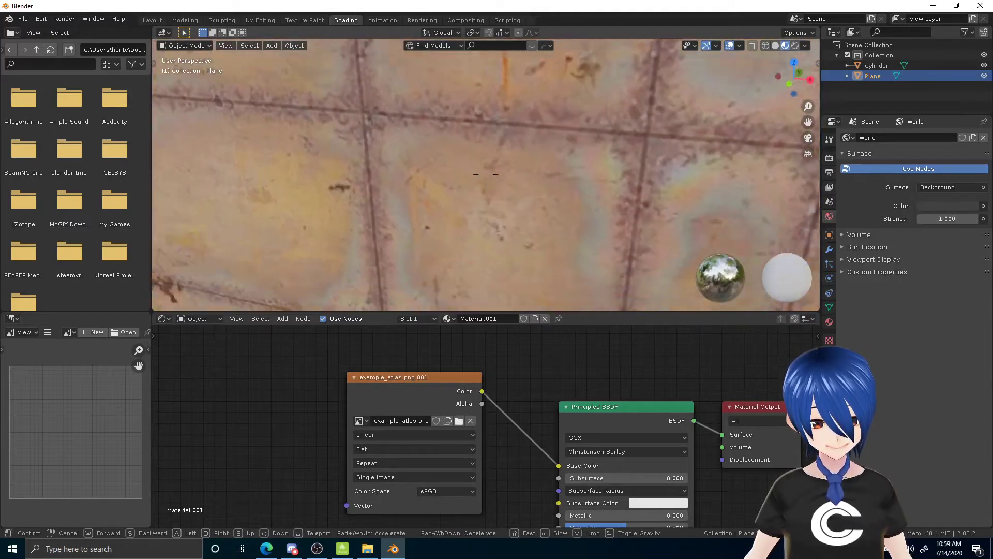
pyautogui.press('s')
pyautogui.press('w')
pyautogui.click(486, 174)
# Try hiding a single panel face of the atlas plane in Edit Mode and undo the hiding.
pyautogui.press('Tab')
pyautogui.hotkey('alt', 'a')
pyautogui.press('h')
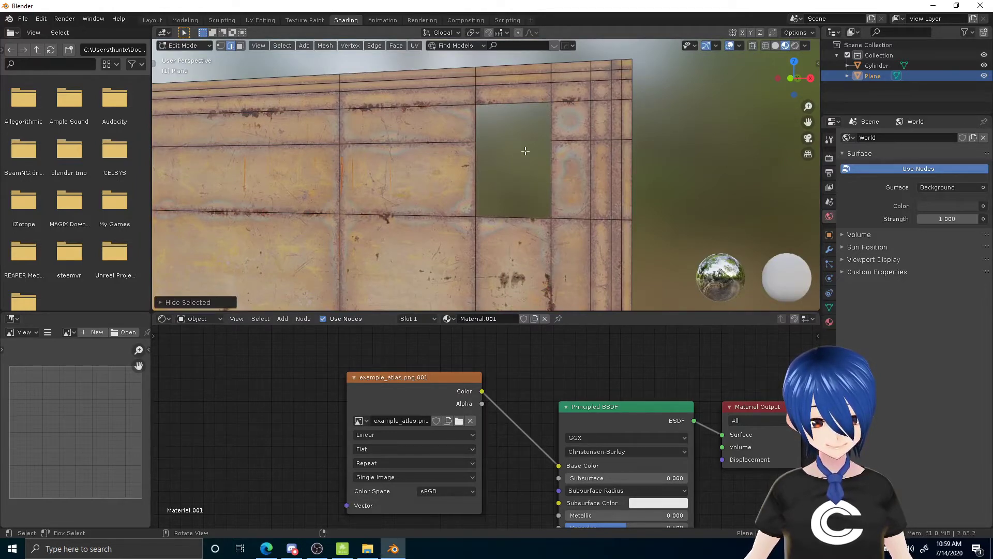
pyautogui.hotkey('ctrl', 'z')
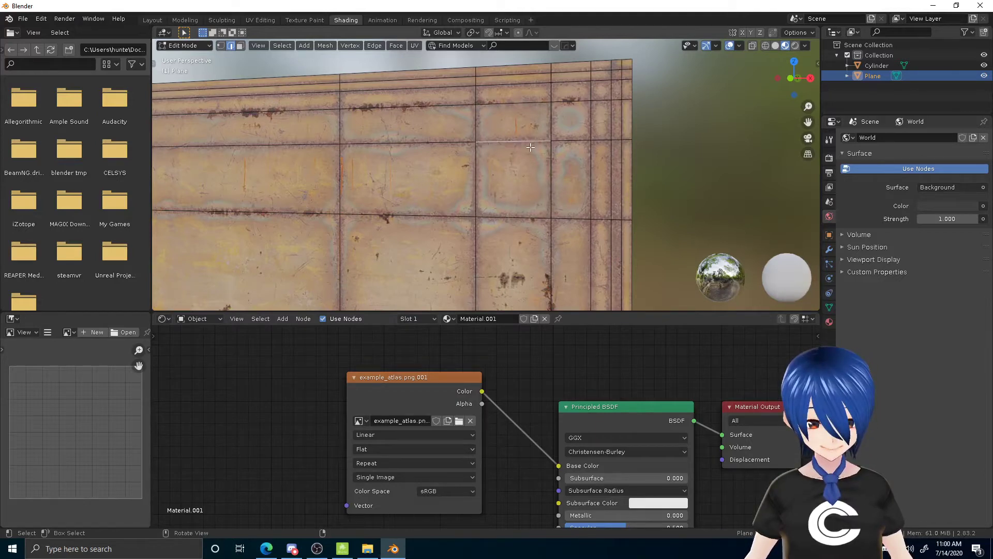
pyautogui.press('g')
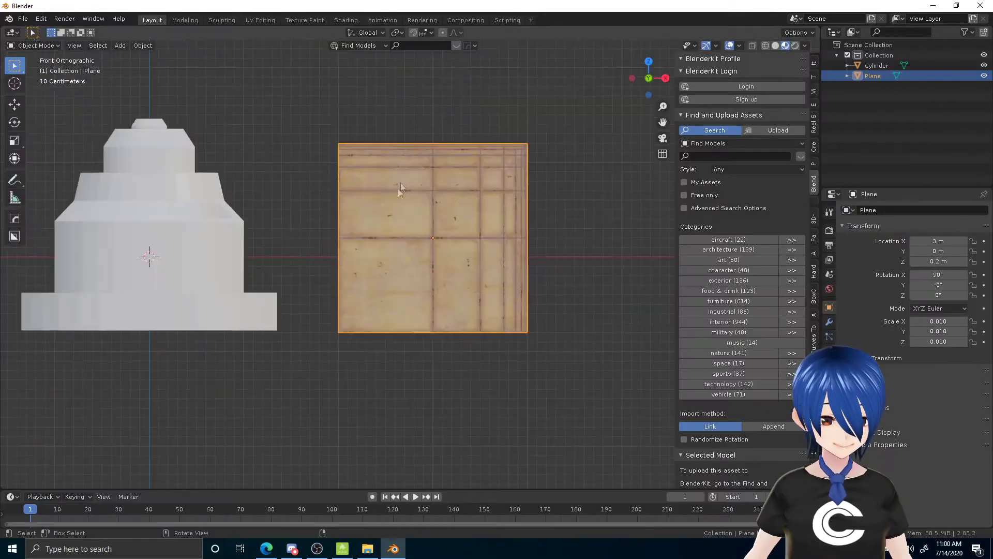
# Shade the tower smooth in the Layout workspace.
pyautogui.hotkey('alt', 'a')
pyautogui.moveTo(398, 188); pyautogui.dragTo(437, 224, button='middle')
pyautogui.click(376, 206)
pyautogui.press('F3')
pyautogui.write('shade')
pyautogui.click(465, 226)
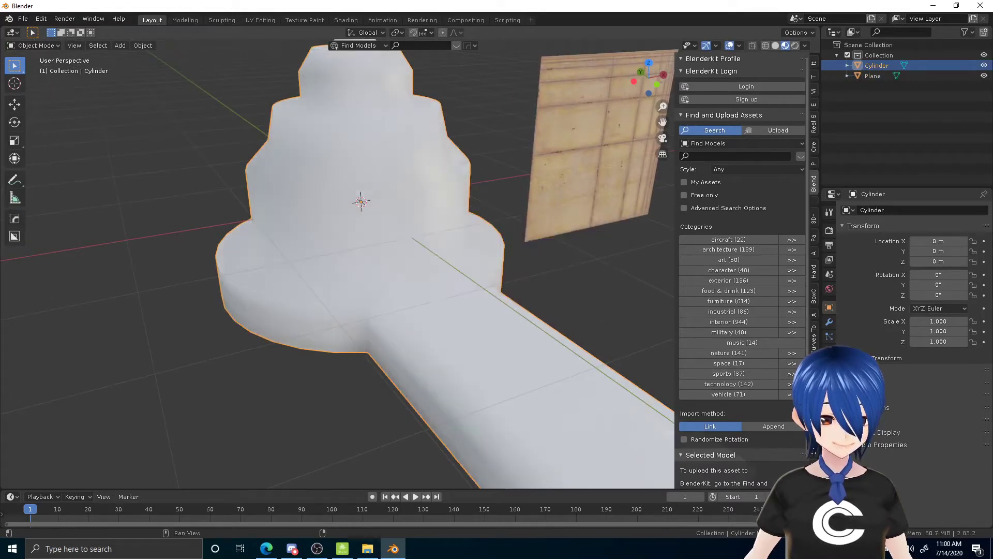
# Enable Auto Smooth in the tower's mesh normals settings.
pyautogui.click(830, 379)
pyautogui.click(861, 387)
pyautogui.click(899, 402)
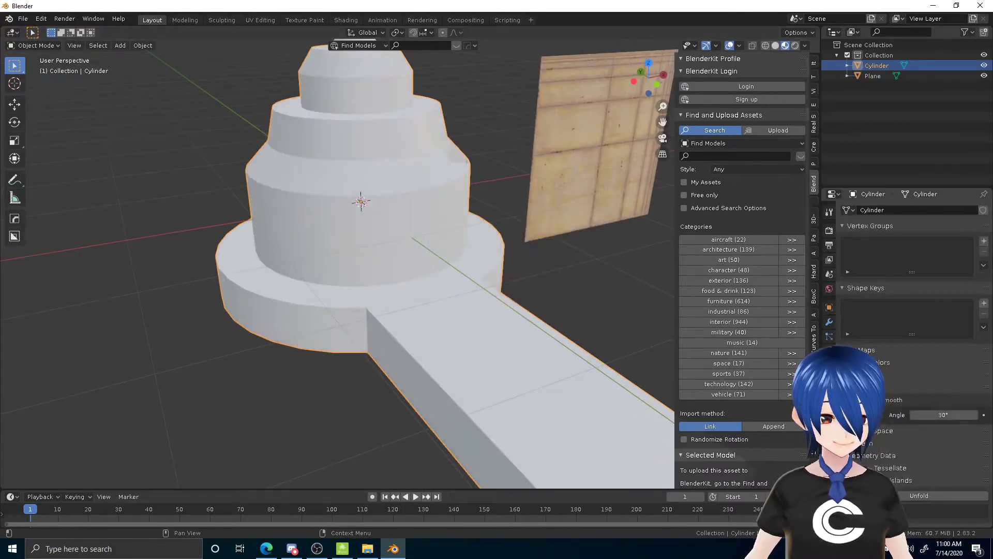
pyautogui.click(862, 387)
pyautogui.click(531, 298)
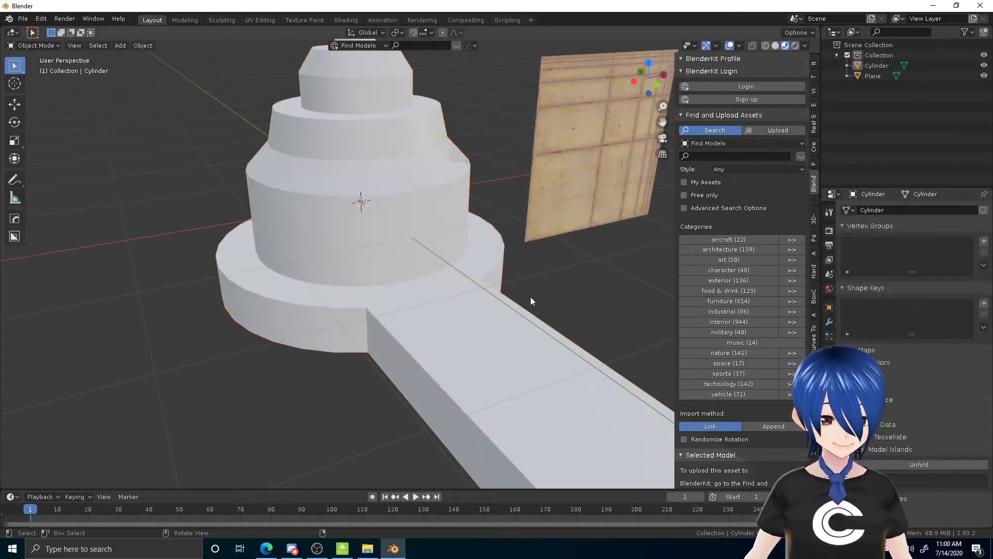
# Enter Edit Mode on the tower and select all of its faces in face select mode.
pyautogui.click(500, 301)
pyautogui.keyDown('shift'); pyautogui.moveTo(547, 272); pyautogui.dragTo(508, 271, button='middle'); pyautogui.keyUp('shift')
pyautogui.press('Tab')
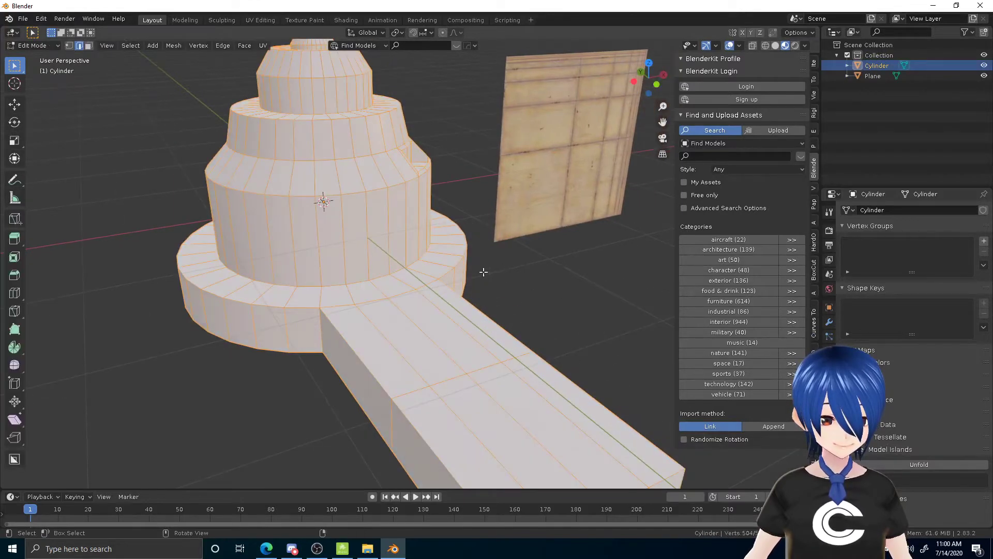
pyautogui.press('a')
pyautogui.press('a')
pyautogui.press('a')
pyautogui.press('a')
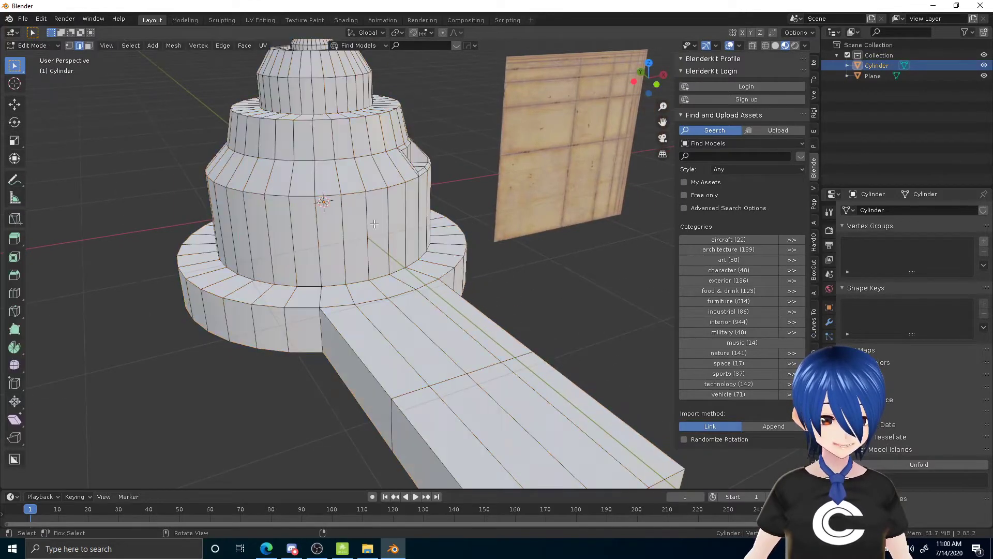
pyautogui.click(88, 45)
pyautogui.press('a')
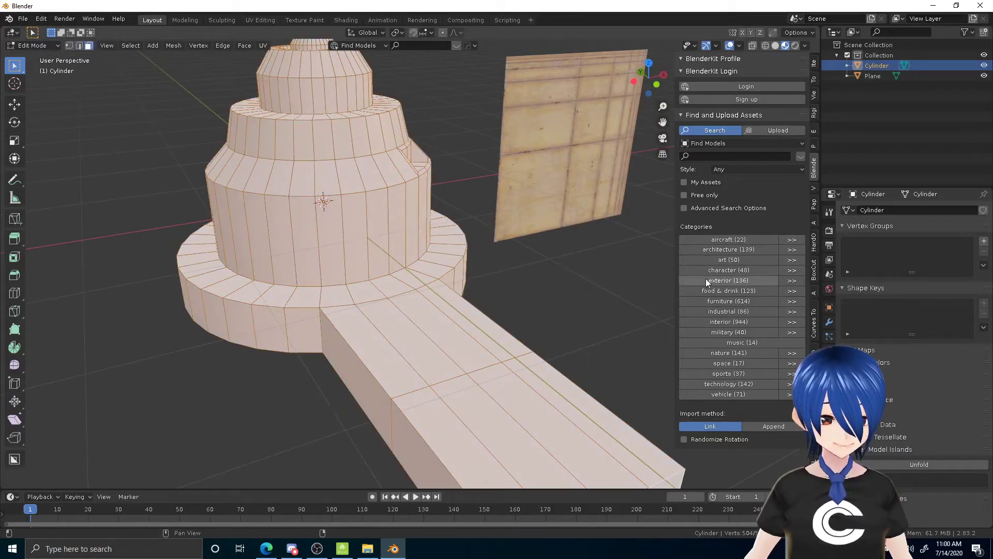
# Set Plane as the atlas object of DreamUV's HotSpot tool and try HotSpot on the selected tower faces.
pyautogui.click(815, 417)
pyautogui.moveTo(557, 313)
pyautogui.mouseDown(button='middle')
pyautogui.moveTo(505, 306)
pyautogui.moveTo(569, 321)
pyautogui.mouseUp(button='middle')
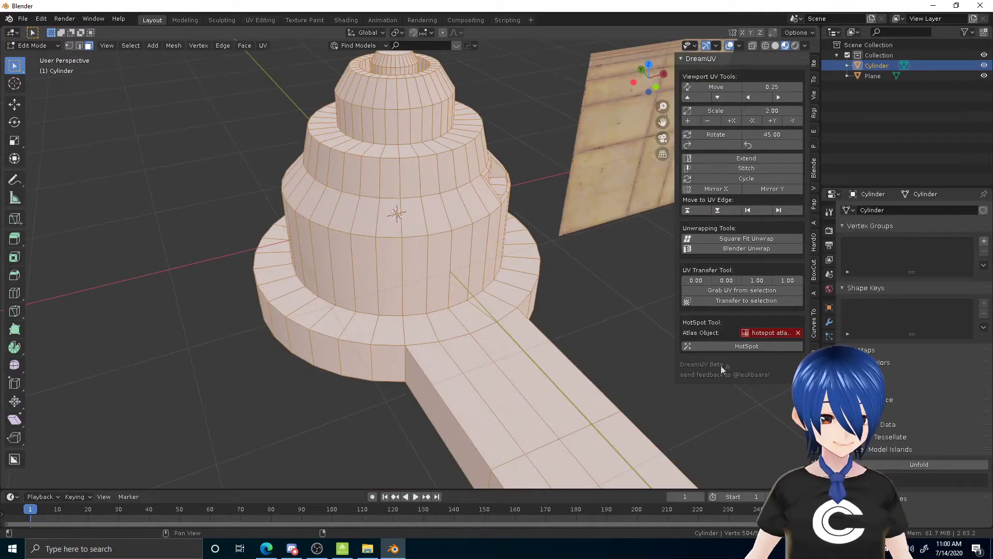
pyautogui.click(733, 346)
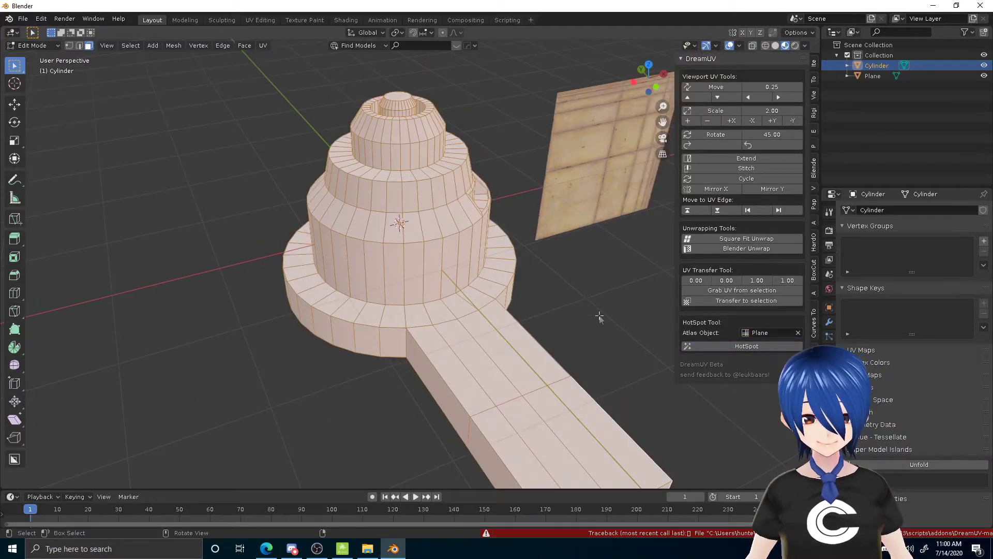
# Assign the existing Material.001 to the tower.
pyautogui.press('Tab')
pyautogui.click(830, 352)
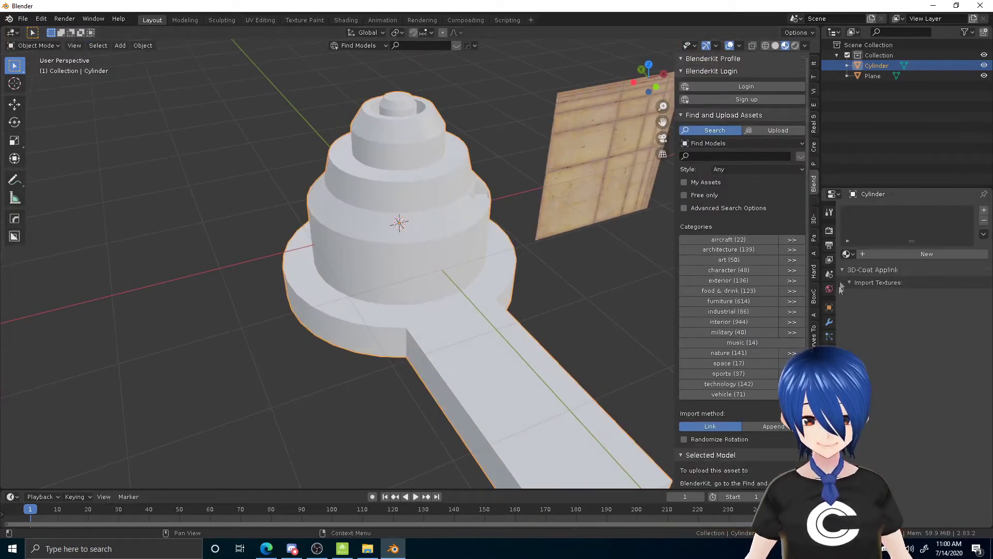
pyautogui.click(847, 254)
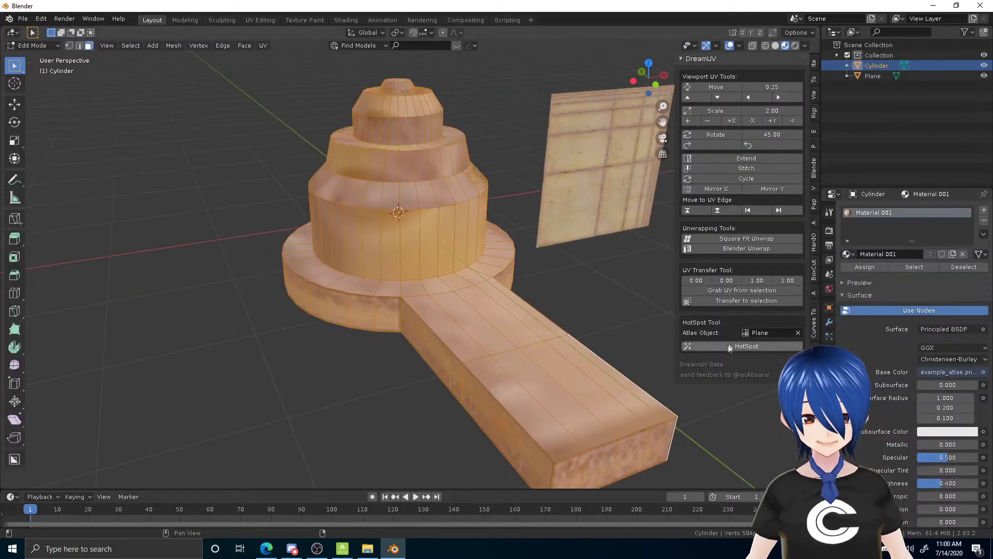
# Mark seams along a vertical line of edges up the tower and at the walkway junction, and reapply HotSpot to all faces.
pyautogui.hotkey('alt', 'a')
pyautogui.moveTo(483, 283); pyautogui.dragTo(427, 284, button='middle')
pyautogui.click(78, 46)
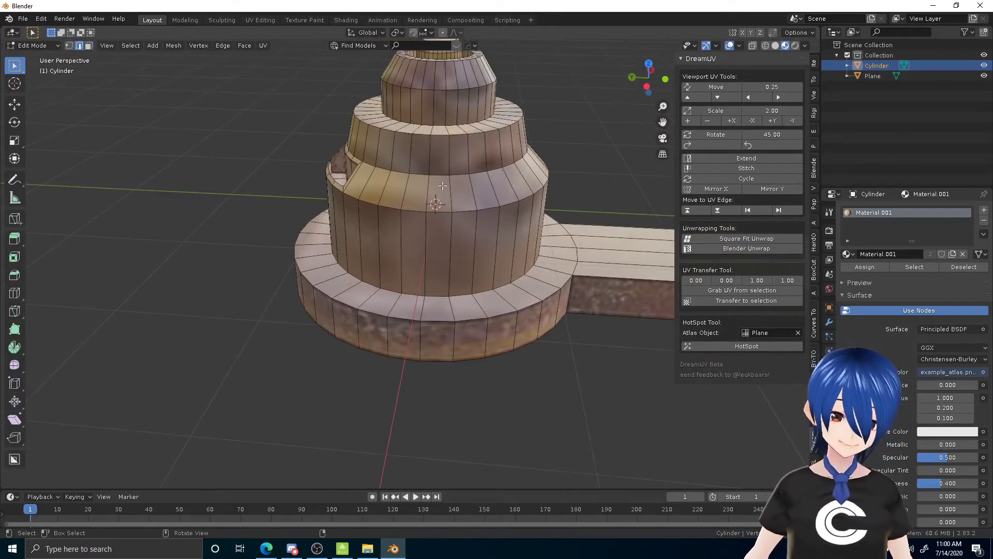
pyautogui.moveTo(425, 244); pyautogui.dragTo(444, 263, button='middle')
pyautogui.hotkey('ctrl', 'e')
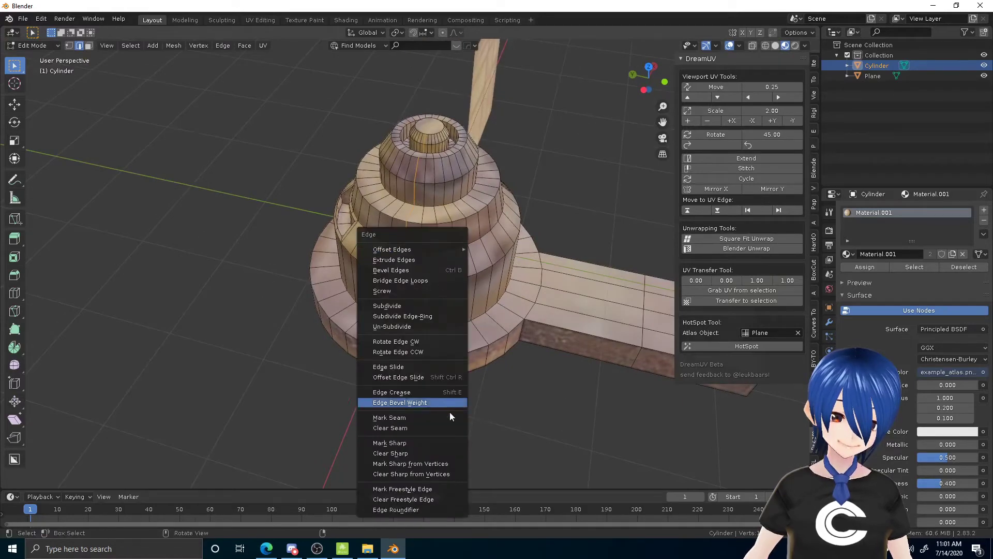
pyautogui.click(437, 443)
pyautogui.moveTo(437, 444); pyautogui.dragTo(509, 258, button='middle')
pyautogui.hotkey('alt', 'a')
pyautogui.hotkey('ctrl', 'z')
pyautogui.hotkey('ctrl', 'z')
pyautogui.hotkey('ctrl', 'e')
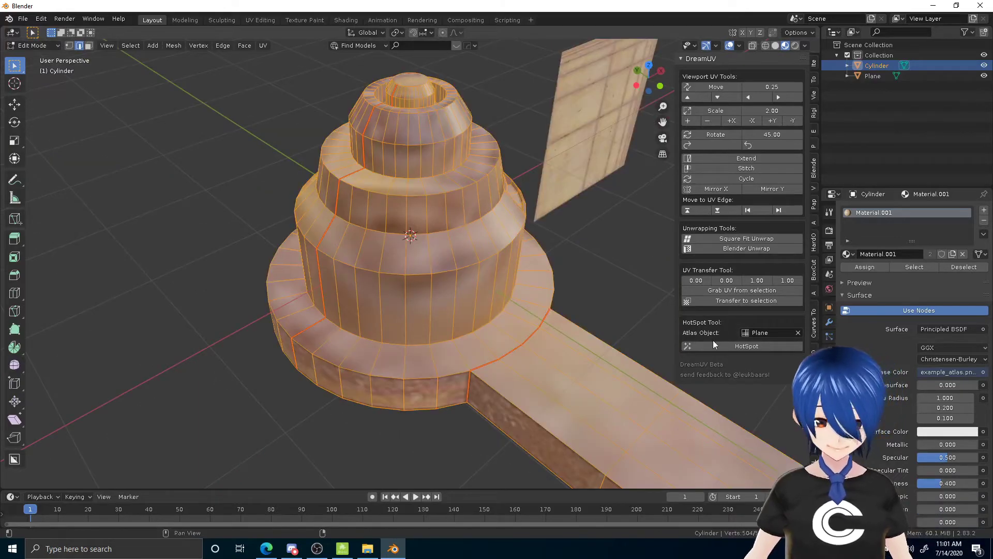
pyautogui.click(709, 346)
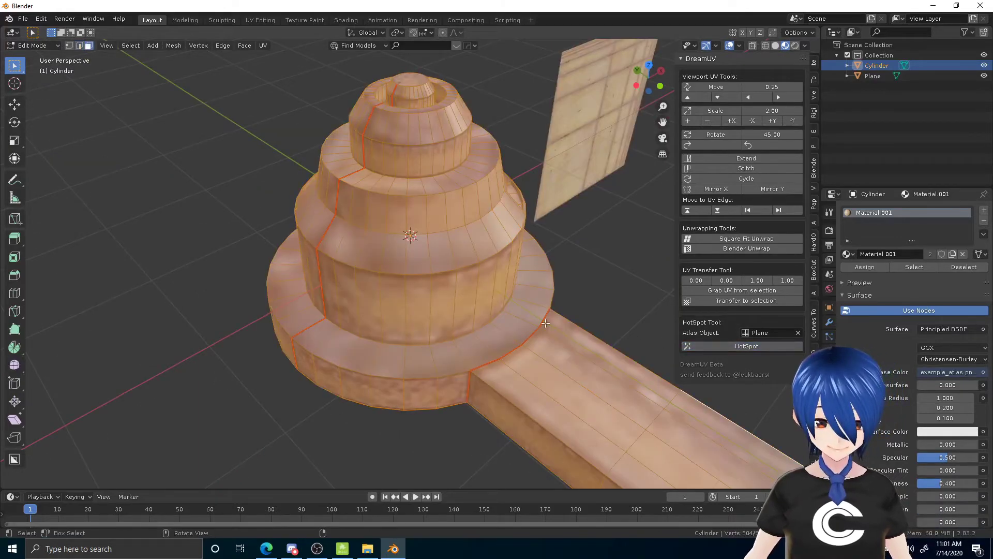
pyautogui.press('Tab')
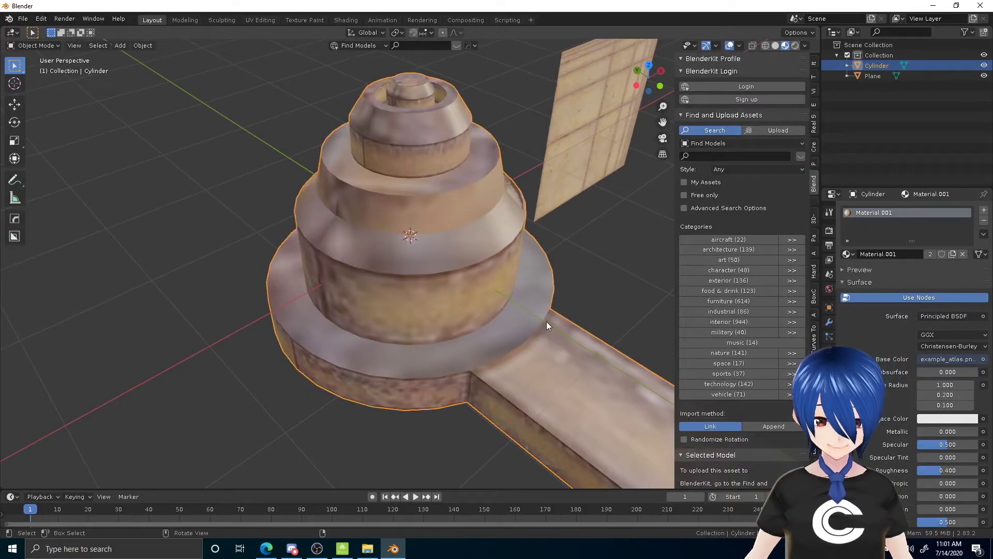
# Apply the object transforms of the atlas plane and of the tower.
pyautogui.click(583, 163)
pyautogui.hotkey('ctrl', 'a')
pyautogui.click(552, 201)
pyautogui.click(476, 213)
pyautogui.hotkey('ctrl', 'a')
pyautogui.click(468, 228)
# Remap all faces of the tower with HotSpot again, using the atlas plane.
pyautogui.press('Tab')
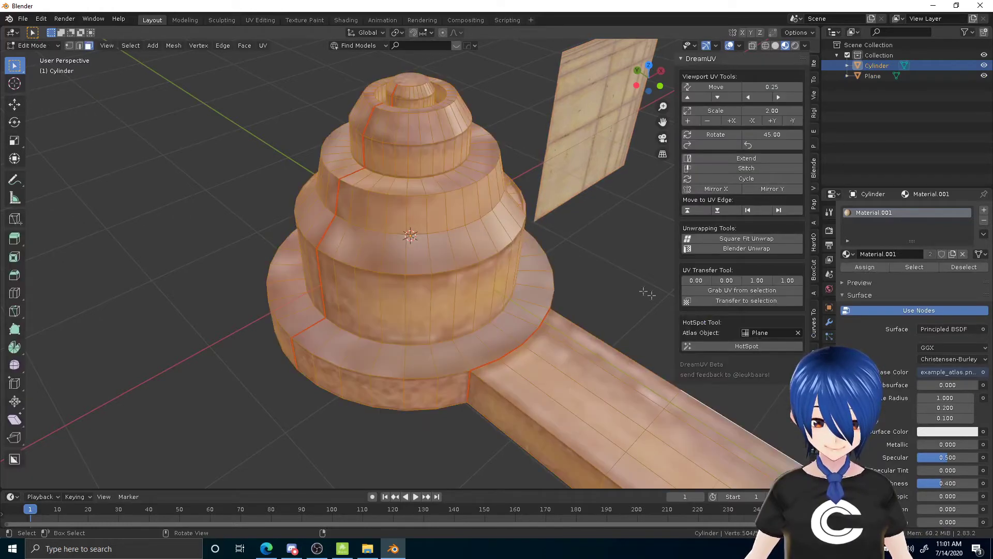
pyautogui.press('Tab')
pyautogui.moveTo(535, 290); pyautogui.dragTo(536, 247, button='middle')
pyautogui.moveTo(548, 203); pyautogui.dragTo(359, 211, button='middle')
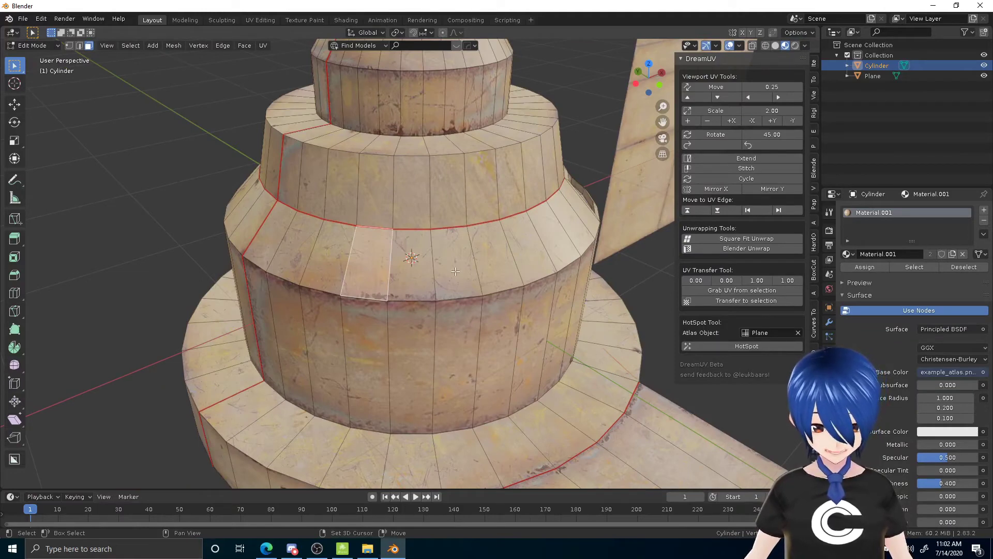
# Select several adjacent faces on the sloped band above the lower wall and apply HotSpot to only those faces.
pyautogui.click(456, 271)
pyautogui.click(414, 276)
pyautogui.click(335, 260)
pyautogui.moveTo(334, 260); pyautogui.dragTo(503, 304, button='middle')
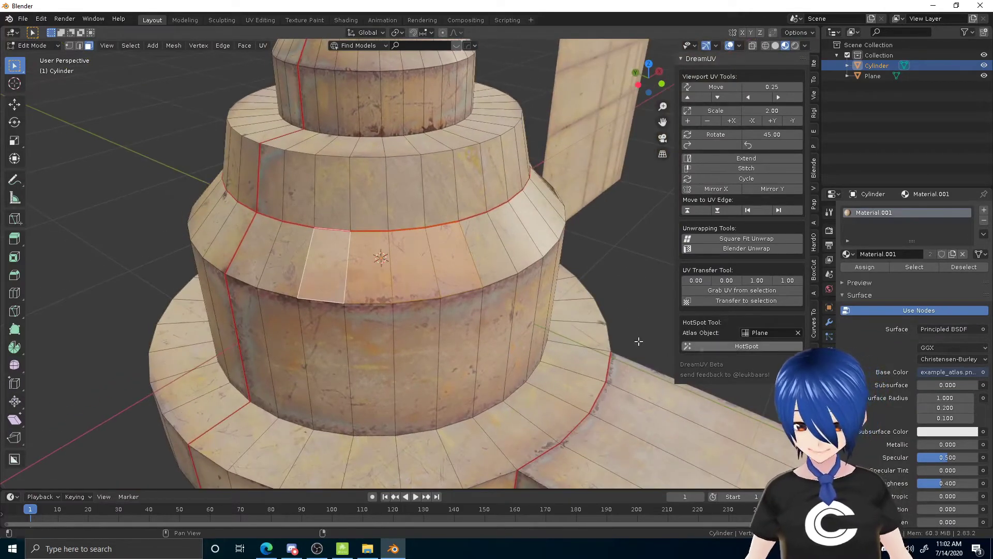
pyautogui.click(737, 346)
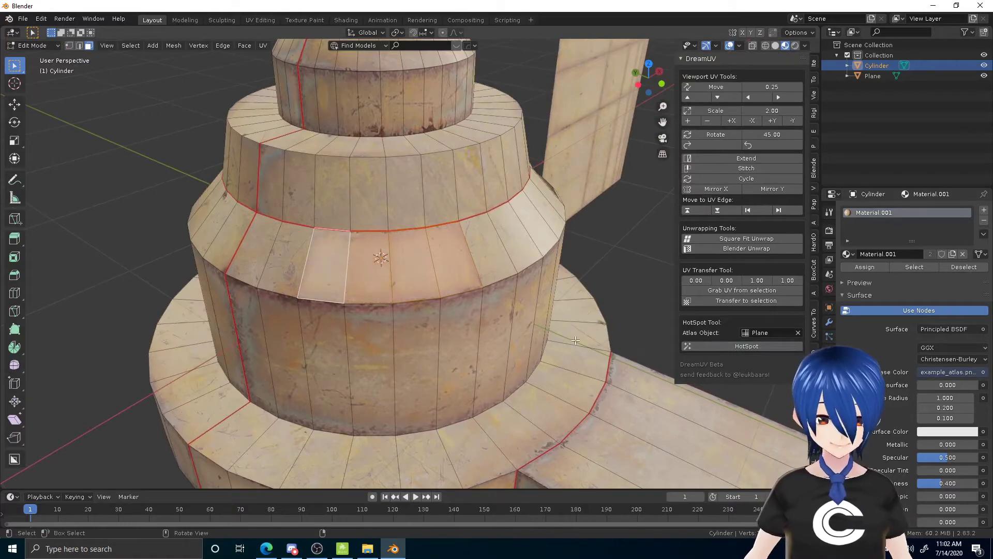
# Mark the edge loop around the middle tier's upper rim as a seam and reapply HotSpot to the whole tower.
pyautogui.scroll(2, 543, 317)
pyautogui.moveTo(542, 317); pyautogui.dragTo(503, 275, button='middle')
pyautogui.press('Tab')
pyautogui.scroll(-3, 504, 274)
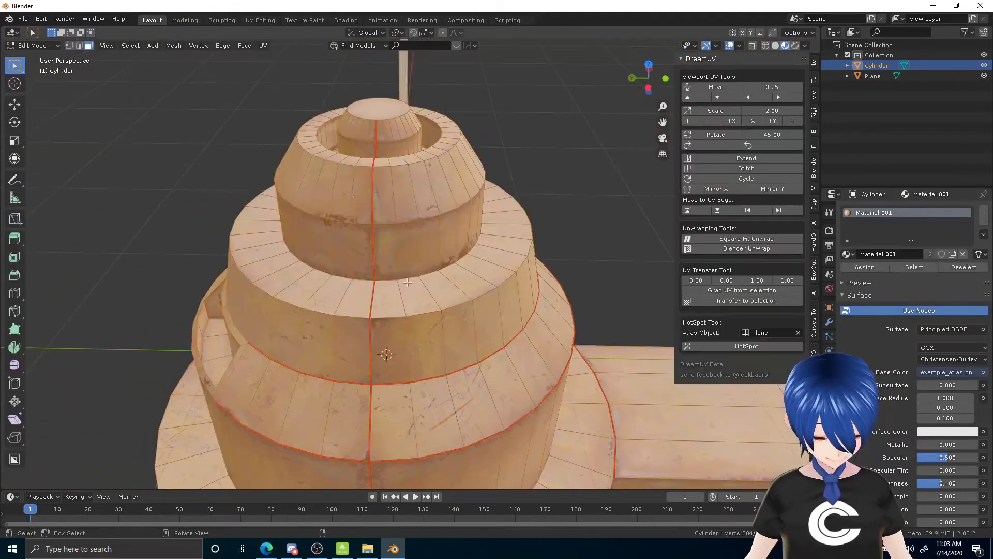
pyautogui.hotkey('alt', 'a')
pyautogui.click(79, 45)
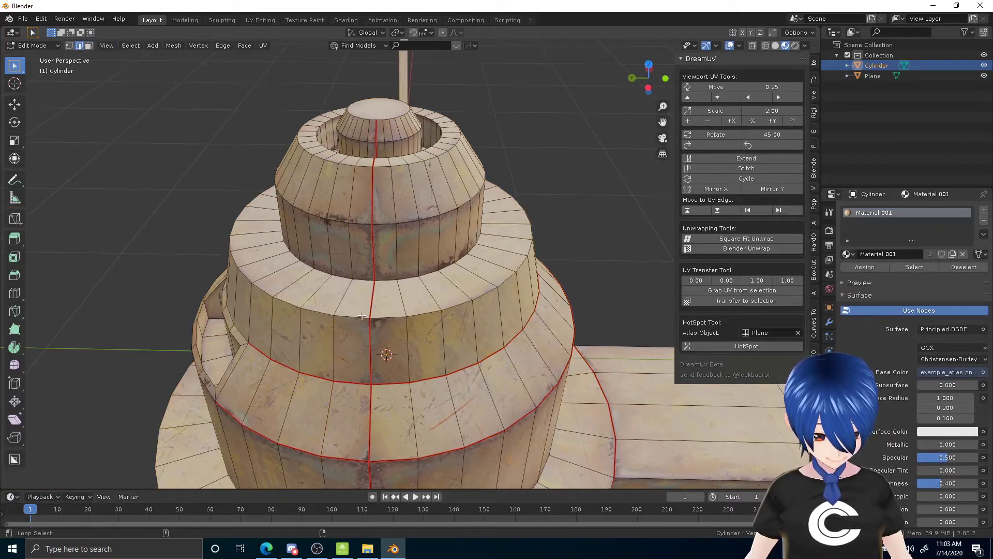
pyautogui.hotkey('ctrl', 'e')
pyautogui.click(363, 316)
pyautogui.press('a')
pyautogui.click(705, 349)
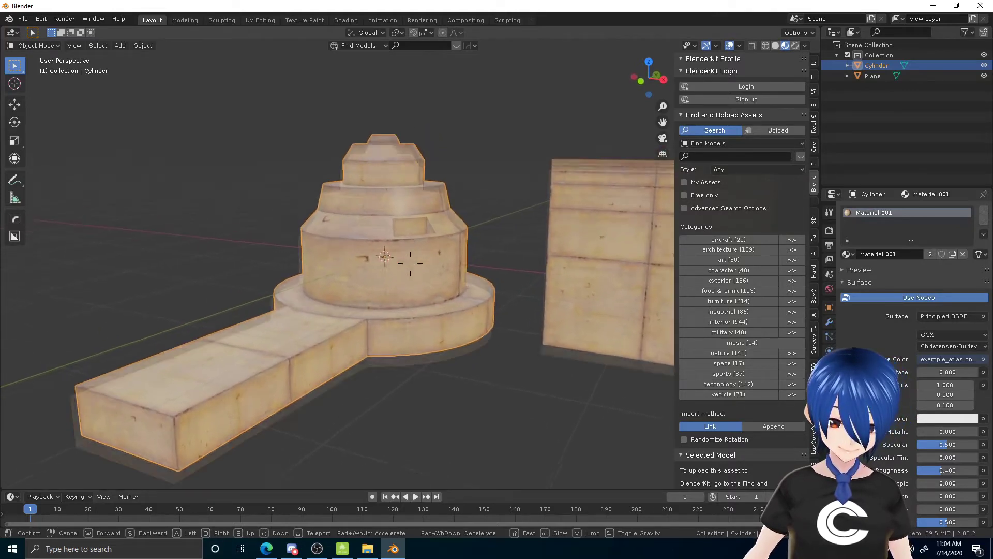
# Look through the available file export formats.
pyautogui.click(411, 267)
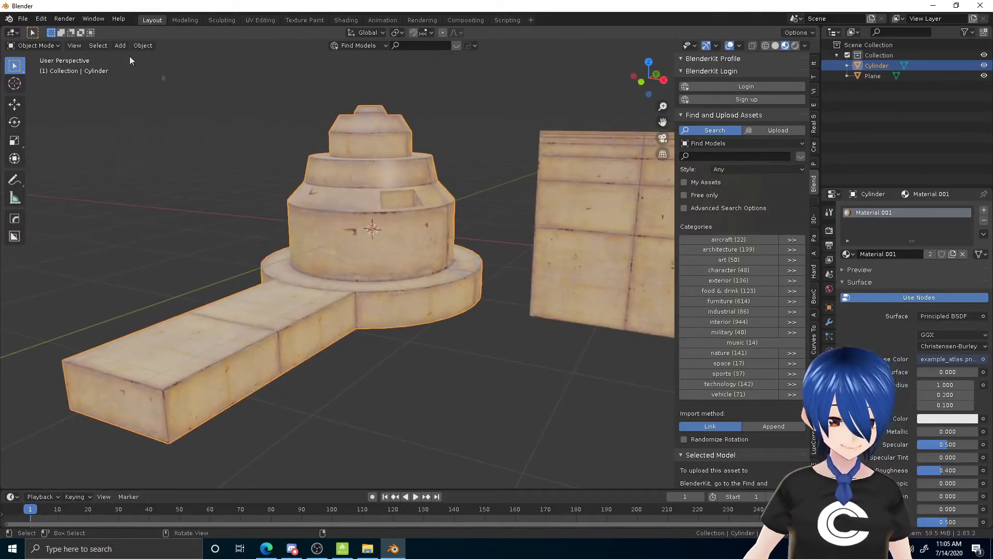
pyautogui.click(27, 20)
pyautogui.moveTo(68, 164)
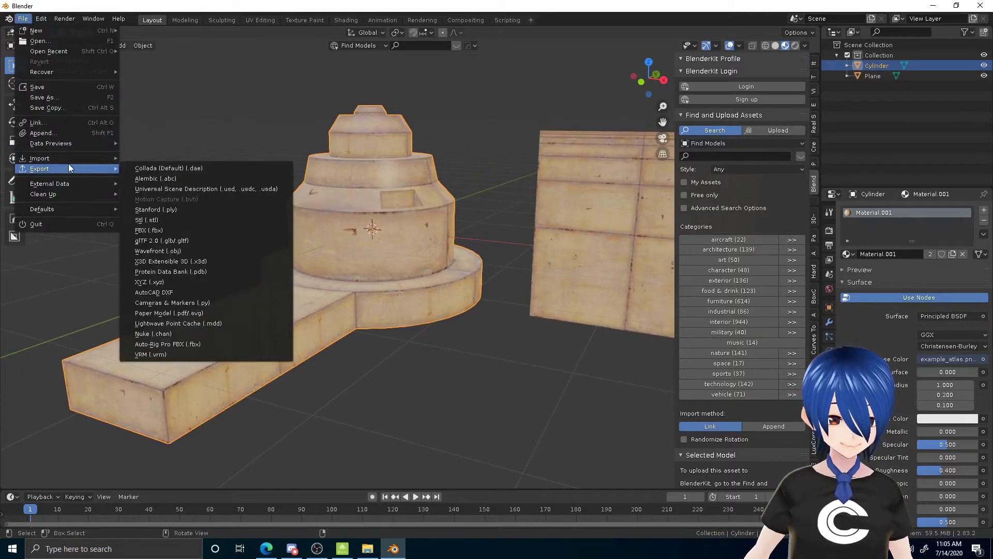
# Delete the textured tower mesh and keep the atlas plane in the scene.
pyautogui.scroll(-3, 448, 225)
pyautogui.moveTo(427, 213); pyautogui.dragTo(408, 239, button='middle')
pyautogui.scroll(-4, 489, 239)
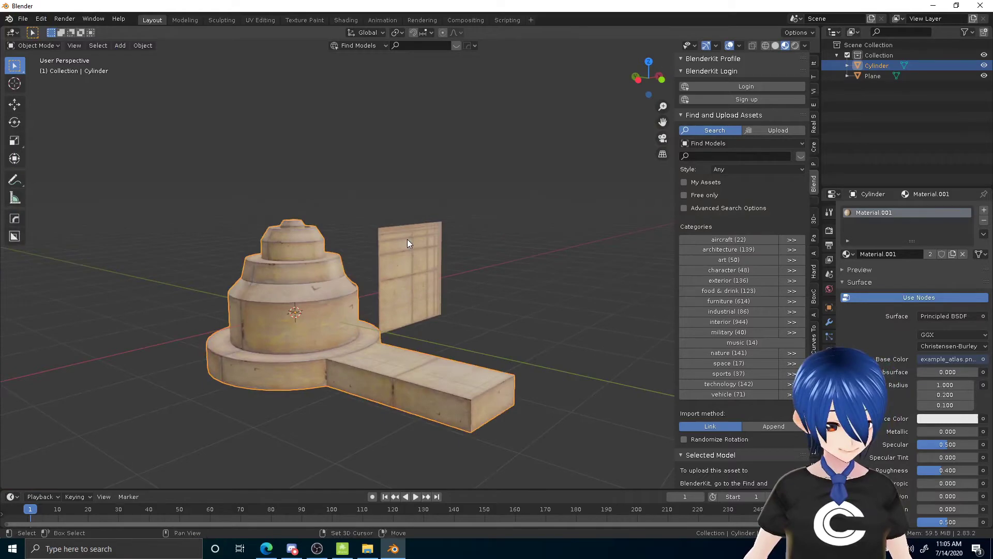
pyautogui.hotkey('shift', '`')
pyautogui.press('w')
pyautogui.press('s')
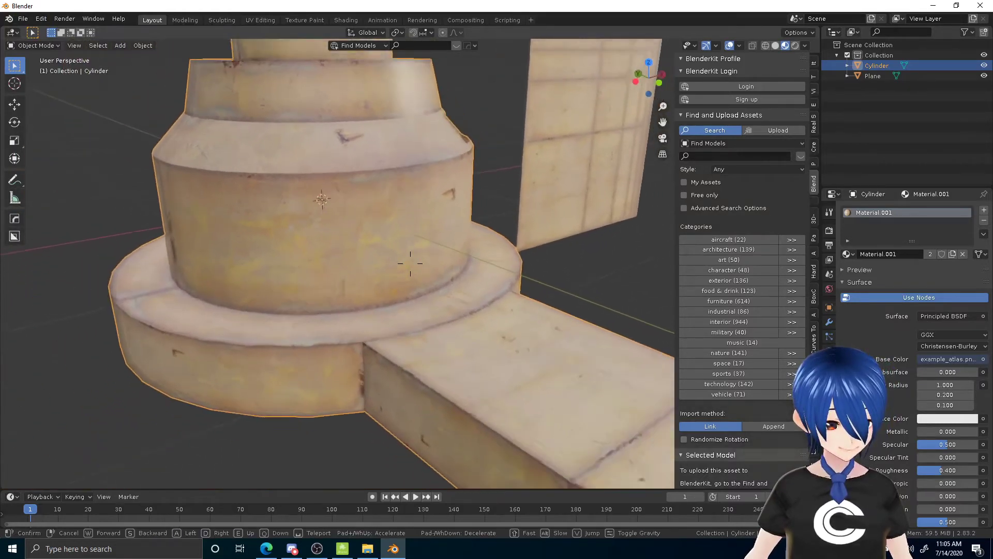
pyautogui.click(411, 264)
pyautogui.press('x')
pyautogui.click(395, 250)
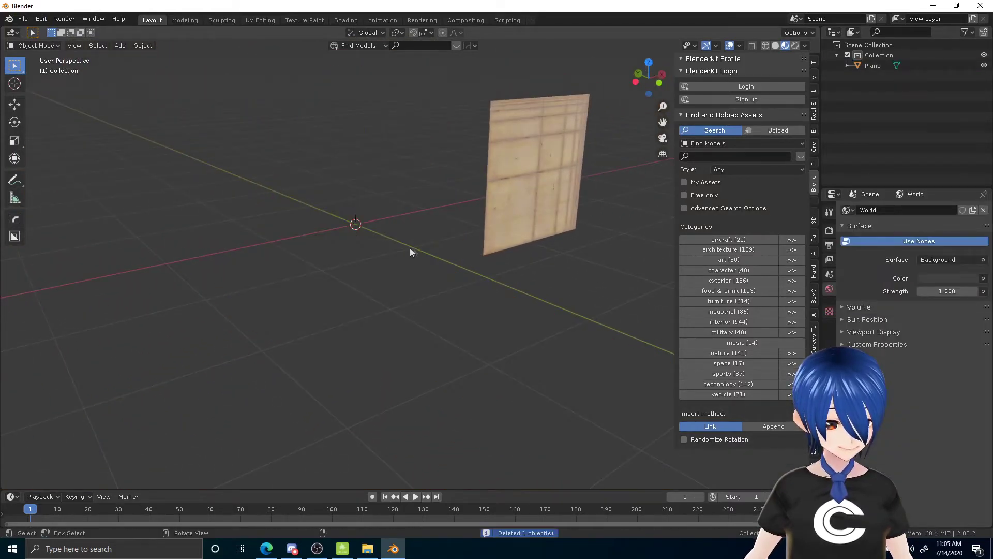
# Add a cube and stretch all of its geometry along the Y axis into a long box.
pyautogui.press('F3')
pyautogui.write('cube')
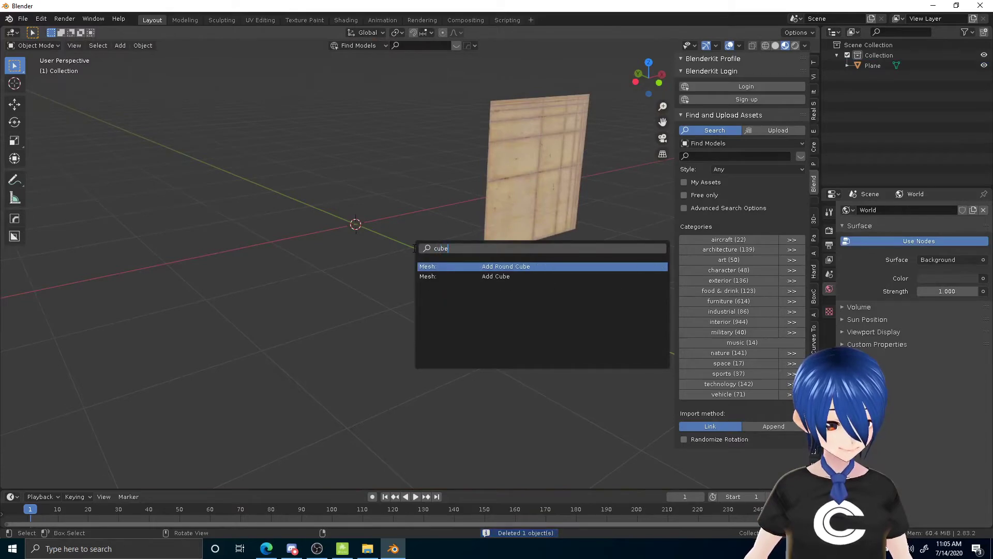
pyautogui.press('Return')
pyautogui.press('Tab')
pyautogui.moveTo(444, 260); pyautogui.dragTo(610, 272, button='middle')
pyautogui.press('a')
pyautogui.press('a')
pyautogui.press('s')
pyautogui.press('y')
pyautogui.keyDown('shift'); pyautogui.moveTo(683, 285); pyautogui.dragTo(621, 296, button='middle'); pyautogui.keyUp('shift')
pyautogui.click(671, 298)
# Bevel the upper edge at one end of the box into a wide sloped face.
pyautogui.click(314, 169)
pyautogui.hotkey('ctrl', 'b')
pyautogui.click(434, 209)
pyautogui.click(89, 46)
pyautogui.click(449, 226)
pyautogui.moveTo(414, 300); pyautogui.dragTo(135, 71, button='middle')
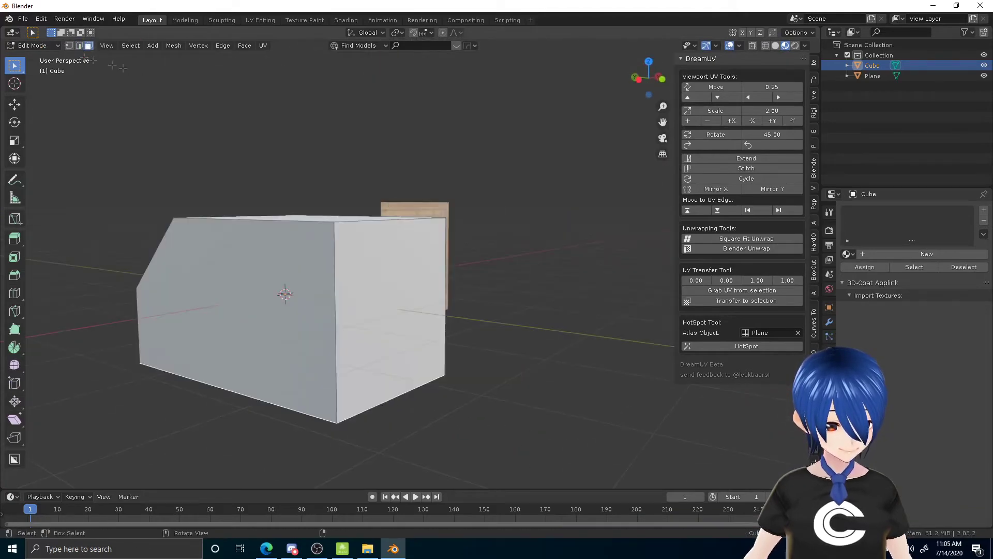
# Inset the sloped front face with a narrow border and start a recess from the inner face.
pyautogui.moveTo(163, 135); pyautogui.dragTo(413, 266, button='middle')
pyautogui.press('3')
pyautogui.scroll(1, 412, 267)
pyautogui.click(412, 265)
pyautogui.press('i')
pyautogui.click(483, 250)
pyautogui.press('e')
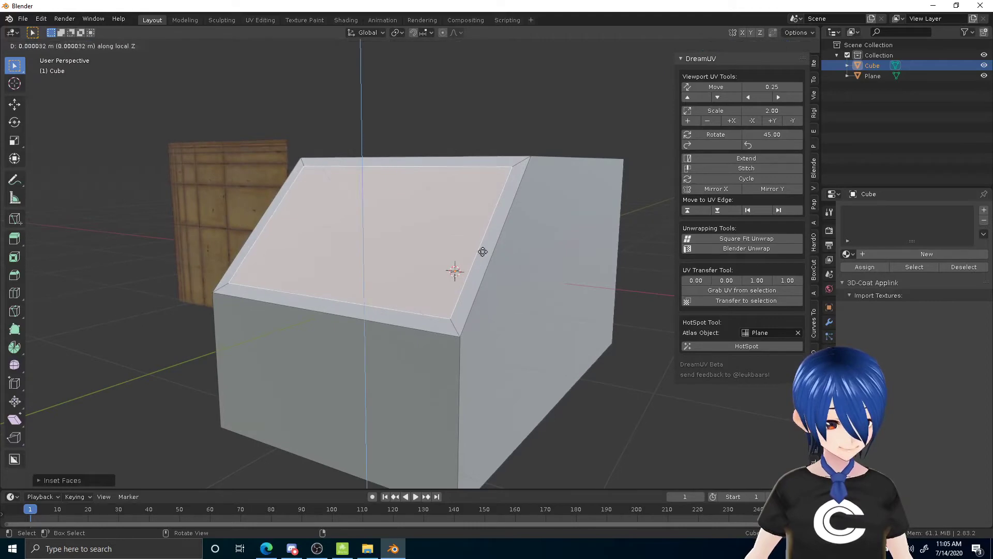
pyautogui.click(480, 290)
# Push the inset front geometry deeper into the box from the side view to form a hollow recess.
pyautogui.moveTo(480, 289); pyautogui.dragTo(372, 227, button='middle')
pyautogui.hotkey('alt', 'z')
pyautogui.click(14, 105)
pyautogui.press('KP_3')
pyautogui.scroll(2, 517, 248)
pyautogui.moveTo(488, 214); pyautogui.dragTo(475, 301)
pyautogui.moveTo(574, 119); pyautogui.dragTo(412, 154, button='middle')
pyautogui.click(594, 275)
pyautogui.press('KP_3')
pyautogui.press('e')
pyautogui.click(124, 228)
pyautogui.moveTo(124, 229)
pyautogui.mouseDown(button='middle')
pyautogui.moveTo(310, 207)
pyautogui.moveTo(374, 206)
pyautogui.moveTo(410, 219)
pyautogui.moveTo(251, 259)
pyautogui.moveTo(283, 272)
pyautogui.moveTo(206, 182)
pyautogui.moveTo(352, 213)
pyautogui.moveTo(330, 267)
pyautogui.moveTo(474, 225)
pyautogui.moveTo(423, 190)
pyautogui.moveTo(483, 155)
pyautogui.moveTo(524, 176)
pyautogui.moveTo(435, 165)
pyautogui.mouseUp(button='middle')
pyautogui.scroll(4, 375, 207)
# Map all faces of the box with HotSpot, using Plane as the atlas object.
pyautogui.hotkey('alt', 'z')
pyautogui.press('Tab')
pyautogui.click(785, 45)
pyautogui.scroll(-5, 474, 222)
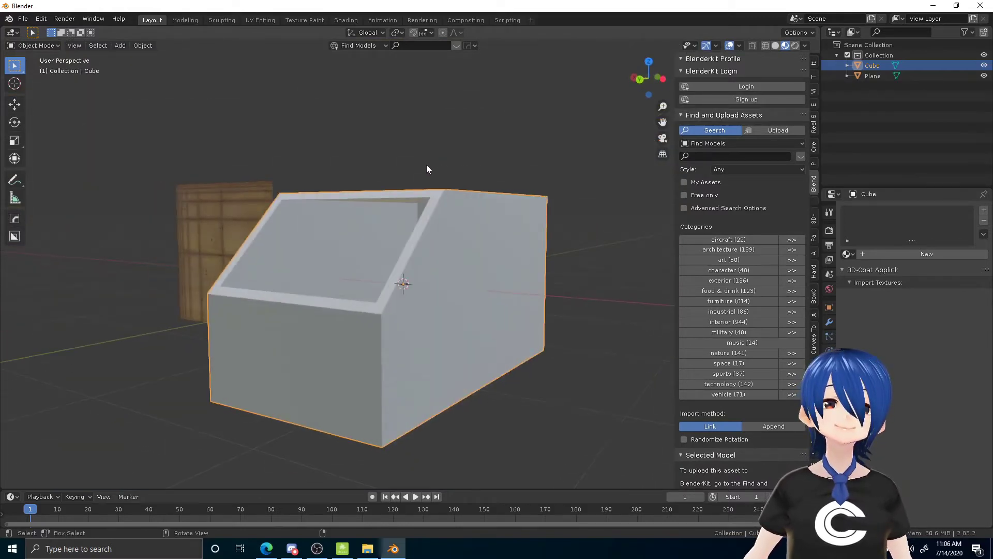
pyautogui.press('Tab')
pyautogui.moveTo(493, 244)
pyautogui.mouseDown(button='middle')
pyautogui.moveTo(501, 251)
pyautogui.moveTo(506, 237)
pyautogui.moveTo(495, 231)
pyautogui.mouseUp(button='middle')
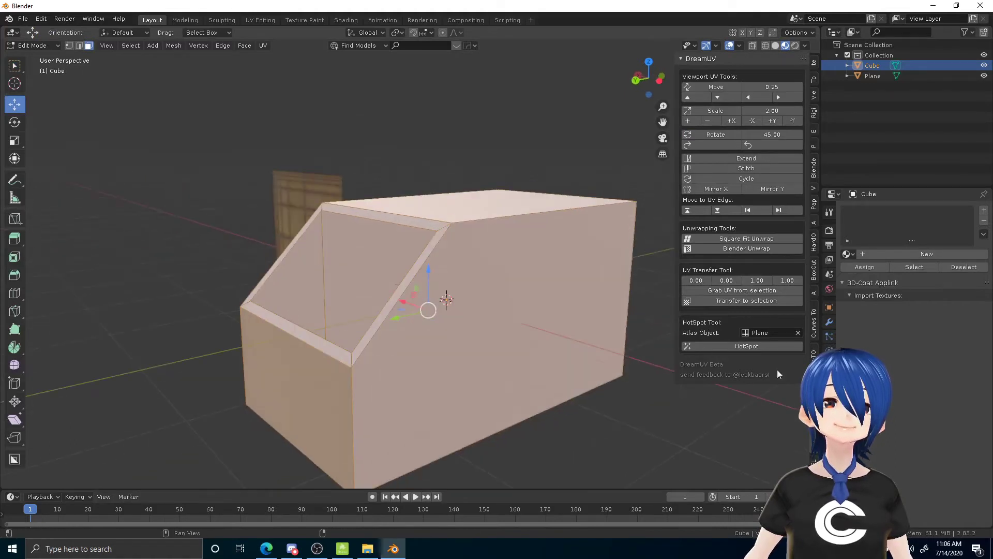
# Assign the existing Material.001 to the box.
pyautogui.press('Tab')
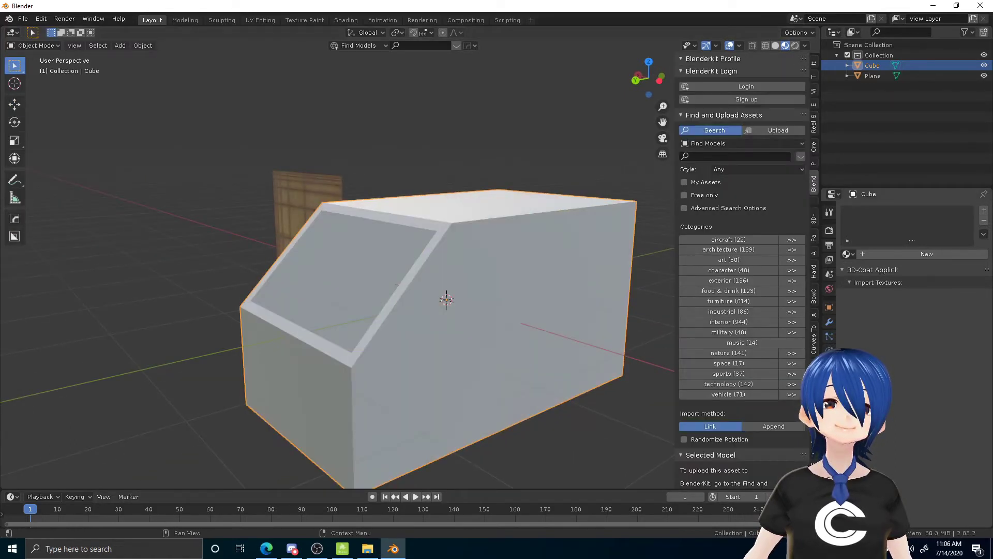
pyautogui.click(851, 254)
pyautogui.click(859, 280)
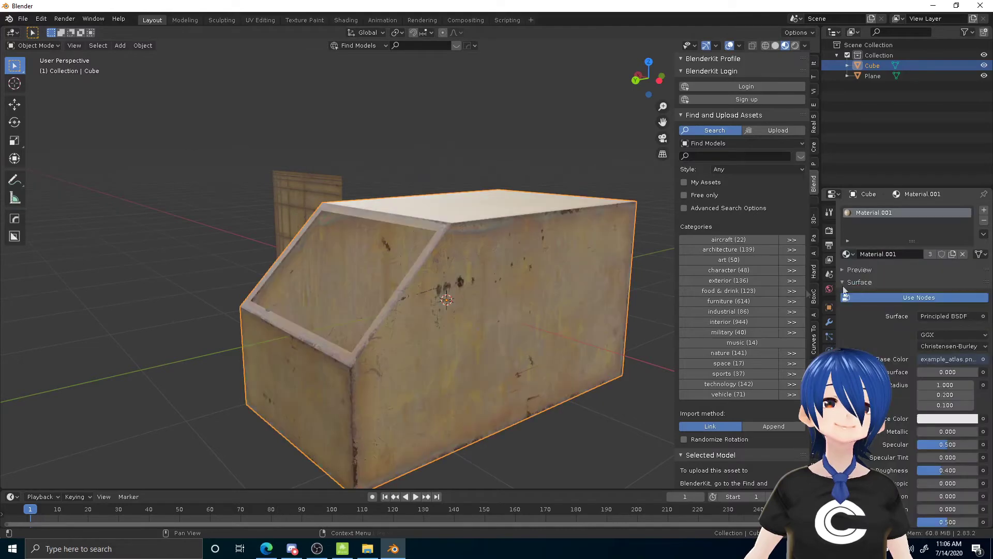
pyautogui.moveTo(575, 300); pyautogui.dragTo(563, 318, button='middle')
pyautogui.moveTo(475, 308); pyautogui.dragTo(386, 255, button='middle')
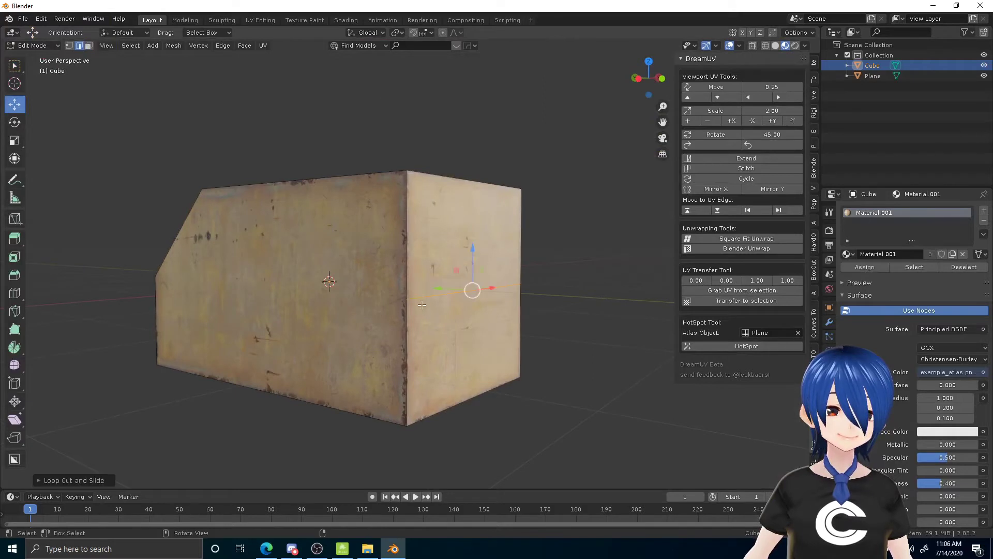
# Extrude the lower half of the box's rear face outward into a block.
pyautogui.scroll(-3, 481, 343)
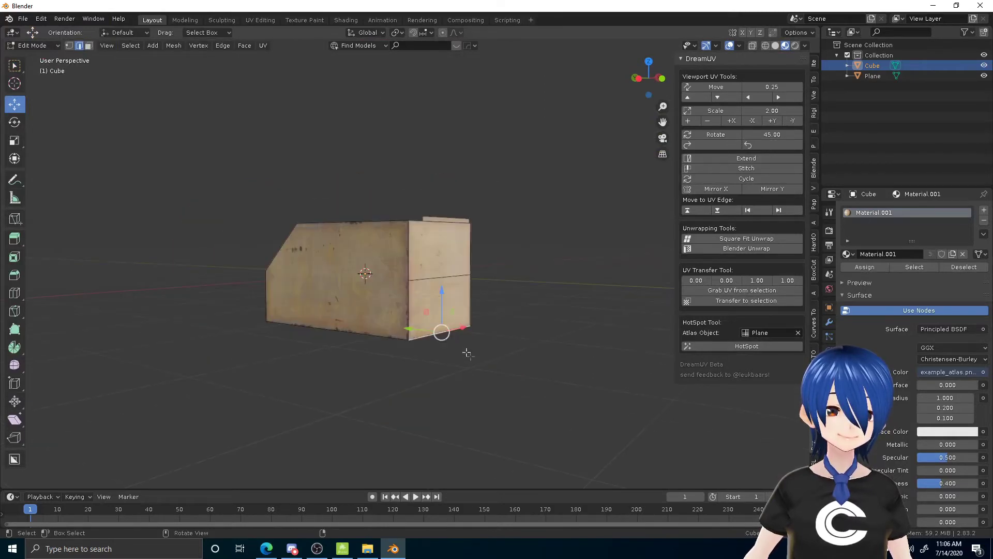
pyautogui.press('Escape')
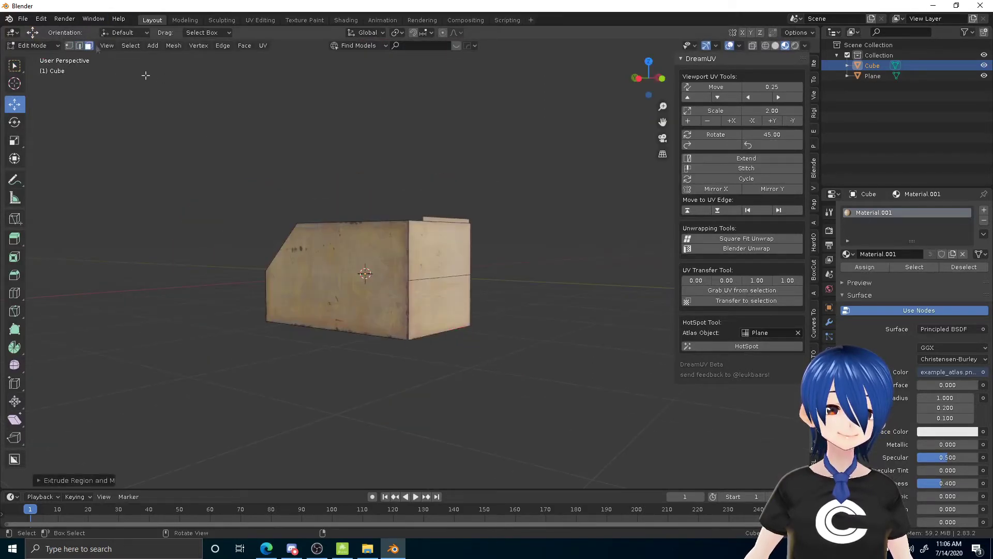
pyautogui.press('3')
pyautogui.click(440, 299)
pyautogui.press('e')
pyautogui.click(509, 313)
# Add a loop cut across the rear block and extrude side arms from the rear section.
pyautogui.hotkey('ctrl', 'r')
pyautogui.click(451, 311)
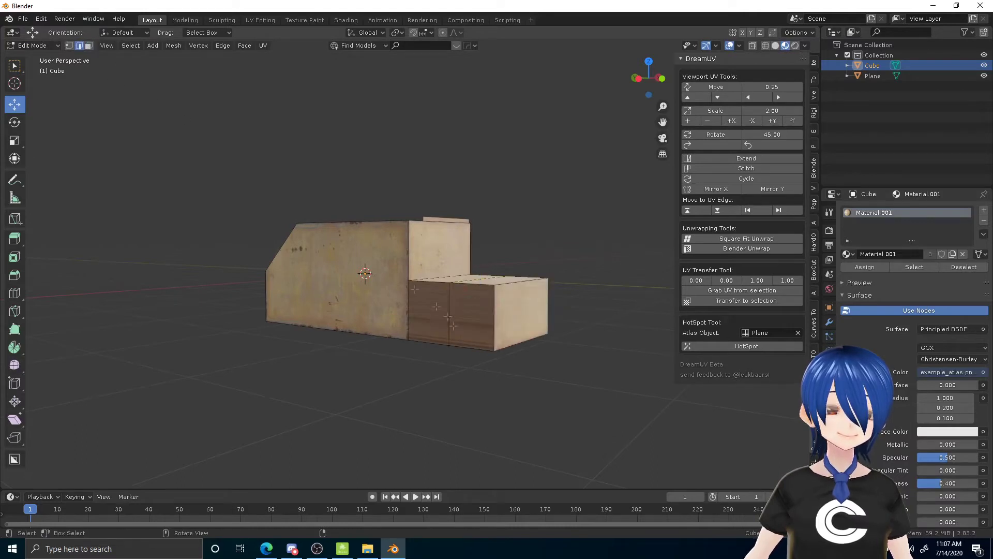
pyautogui.press('3')
pyautogui.moveTo(466, 306); pyautogui.dragTo(481, 323, button='middle')
pyautogui.moveTo(300, 267); pyautogui.dragTo(195, 262, button='middle')
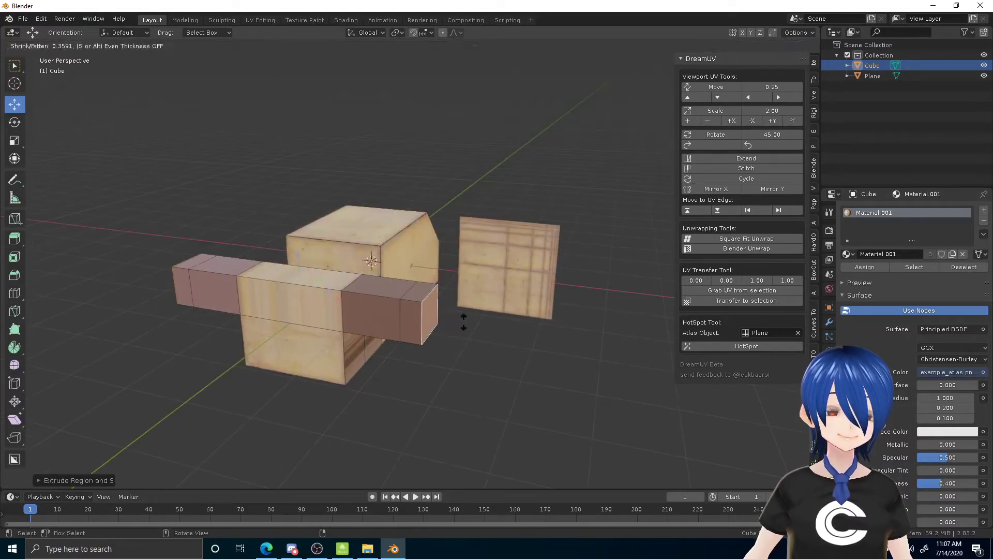
pyautogui.keyDown('shift'); pyautogui.click(179, 253); pyautogui.keyUp('shift')
pyautogui.press('e')
pyautogui.press('a')
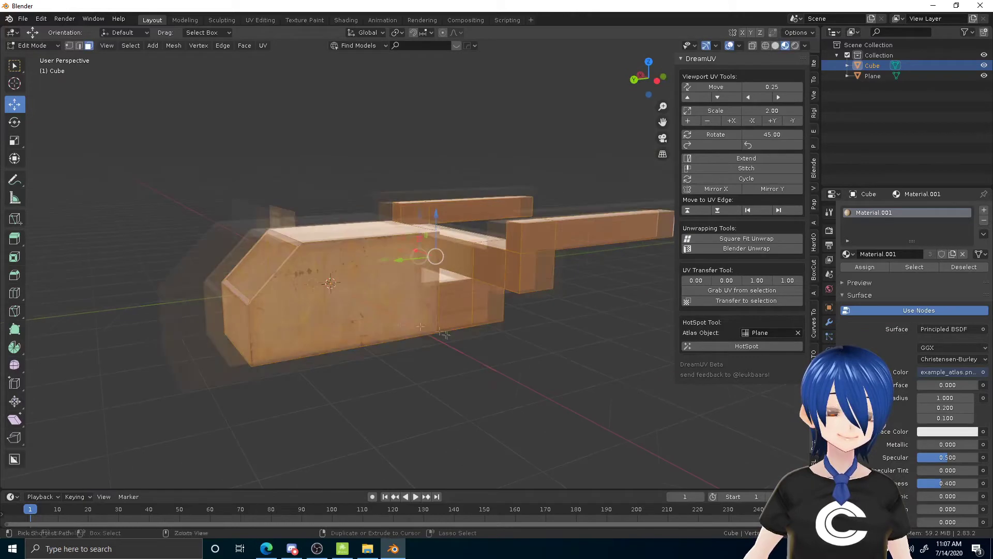
# Extend the rear section with another loop cut and further extrusions.
pyautogui.press('e')
pyautogui.click(494, 193)
pyautogui.hotkey('ctrl', 'r')
pyautogui.click(408, 285)
pyautogui.moveTo(495, 193); pyautogui.dragTo(507, 134, button='middle')
pyautogui.press('e')
pyautogui.press('x')
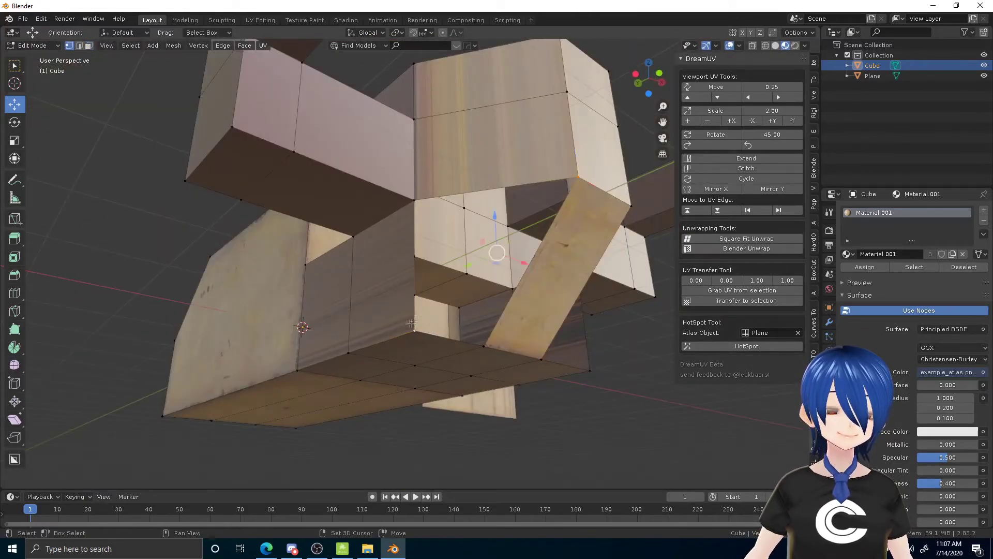
# Fill the open gap on the rear section's underside with a face between the selected corner vertices.
pyautogui.keyDown('shift'); pyautogui.click(414, 330); pyautogui.keyUp('shift')
pyautogui.keyDown('shift'); pyautogui.click(415, 200); pyautogui.keyUp('shift')
pyautogui.press('f')
pyautogui.moveTo(580, 316); pyautogui.dragTo(488, 315, button='middle')
pyautogui.click(360, 182)
pyautogui.keyDown('shift'); pyautogui.click(488, 225); pyautogui.keyUp('shift')
# Extrude a tail from the rear of the model in several segments and scale its end sections.
pyautogui.press('3')
pyautogui.click(563, 338)
pyautogui.press('e')
pyautogui.press('e')
pyautogui.press('e')
pyautogui.press('s')
pyautogui.press('e')
pyautogui.moveTo(354, 453); pyautogui.dragTo(517, 341, button='middle')
pyautogui.press('s')
pyautogui.click(609, 403)
# Apply HotSpot to the whole extended model.
pyautogui.moveTo(608, 403); pyautogui.dragTo(446, 259, button='middle')
pyautogui.click(731, 345)
pyautogui.press('Tab')
pyautogui.press('Tab')
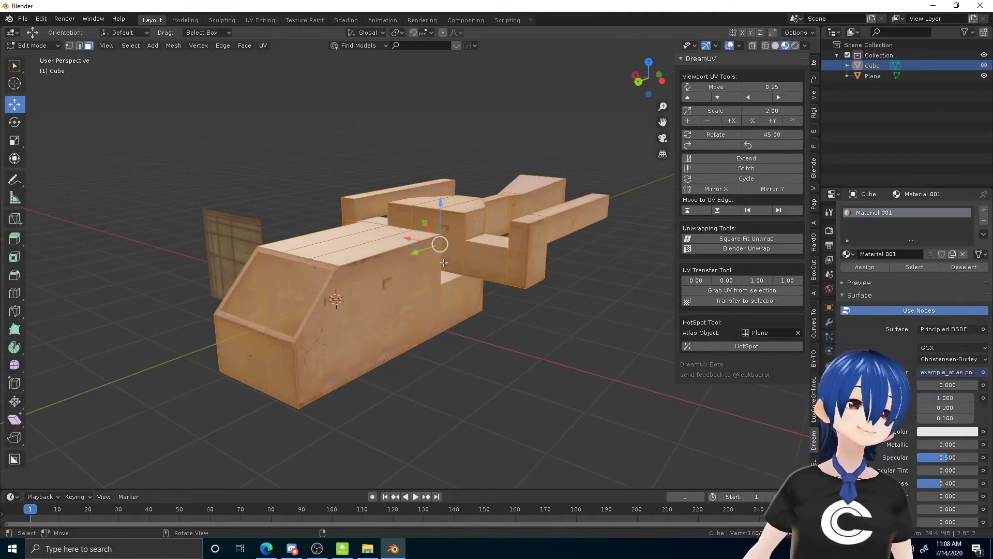
# Try generating plates over the whole model.
pyautogui.press('F3')
pyautogui.write('generate p')
pyautogui.press('Return')
pyautogui.scroll(4, 444, 262)
pyautogui.moveTo(444, 263); pyautogui.dragTo(600, 357, button='middle')
pyautogui.click(57, 481)
# Knife-cut the hull's side faces at the upper corner where the sloped front begins, working from both side views.
pyautogui.press('KP_3')
pyautogui.press('k')
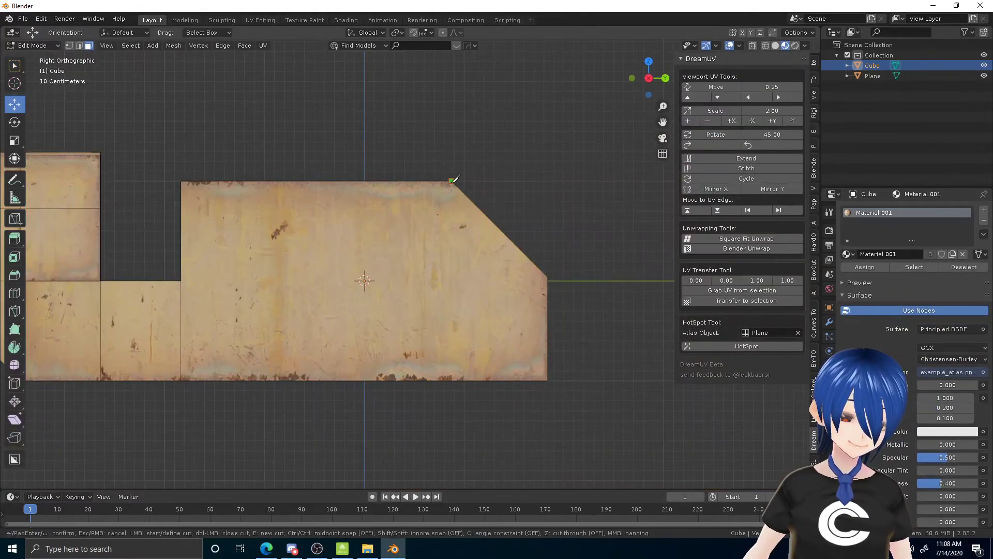
pyautogui.press('ctrl+KP_3')
pyautogui.press('k')
pyautogui.click(370, 181)
pyautogui.press('Return')
# Knife-cut the hull's underside from the bottom view.
pyautogui.moveTo(371, 414); pyautogui.dragTo(434, 320, button='middle')
pyautogui.press('ctrl+KP_7')
pyautogui.press('l')
pyautogui.press('k')
pyautogui.click(309, 301)
pyautogui.moveTo(540, 304); pyautogui.dragTo(459, 310, button='middle')
# Select the whole model and run Generate Plates on it.
pyautogui.press('a')
pyautogui.rightClick(458, 311)
pyautogui.click(459, 305)
pyautogui.hotkey('alt', 'a')
pyautogui.scroll(4, 459, 306)
pyautogui.moveTo(393, 218); pyautogui.dragTo(538, 316, button='middle')
pyautogui.press('a')
pyautogui.hotkey('alt', 'a')
pyautogui.click(422, 305)
pyautogui.scroll(-5, 421, 314)
pyautogui.press('a')
pyautogui.rightClick(538, 315)
pyautogui.click(667, 362)
# Set the plates' maximum height to 0.193.
pyautogui.scroll(5, 553, 310)
pyautogui.click(48, 392)
pyautogui.moveTo(106, 331)
pyautogui.mouseDown()
pyautogui.moveTo(129, 332)
pyautogui.moveTo(118, 331)
pyautogui.mouseUp()
pyautogui.scroll(-5, 421, 305)
pyautogui.moveTo(425, 304); pyautogui.dragTo(299, 312, button='middle')
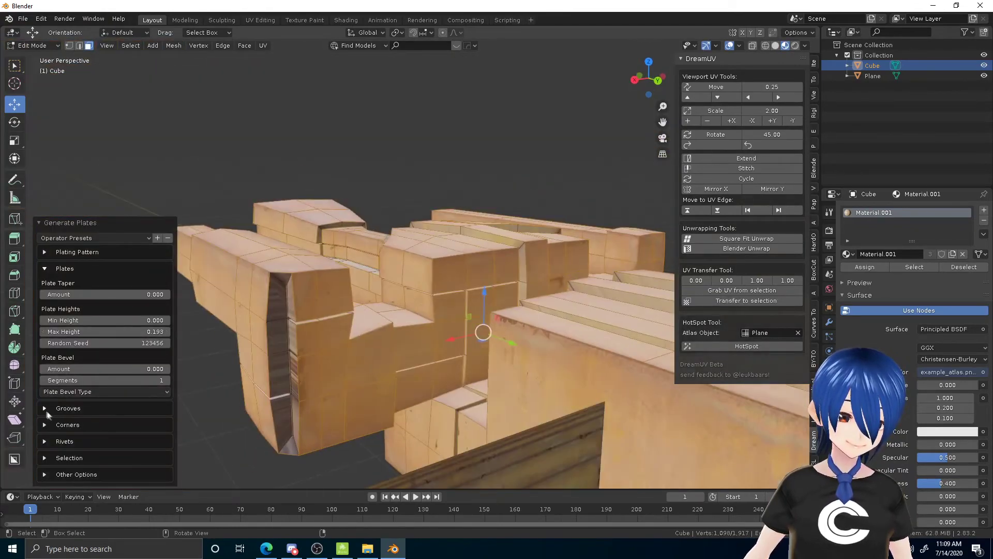
# Set the plate grooves to a depth of 0.052 and a width of 0.120.
pyautogui.click(48, 409)
pyautogui.moveTo(103, 336); pyautogui.dragTo(101, 336)
pyautogui.moveTo(103, 325); pyautogui.dragTo(137, 325)
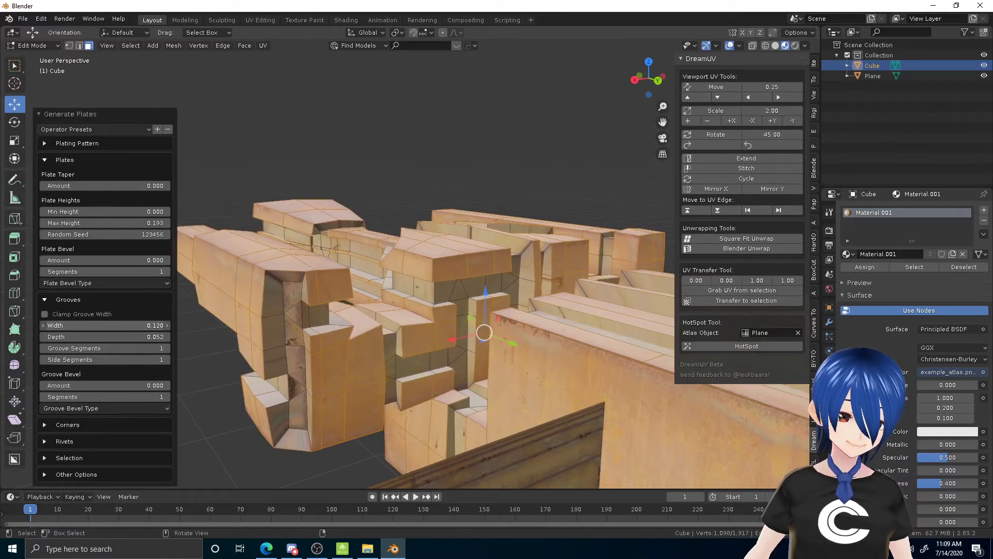
# Set the plates' minimum height to -0.058 and maximum height to 0.333.
pyautogui.moveTo(116, 223); pyautogui.dragTo(102, 185)
pyautogui.moveTo(290, 305); pyautogui.dragTo(305, 302, button='middle')
pyautogui.click(45, 299)
pyautogui.click(45, 268)
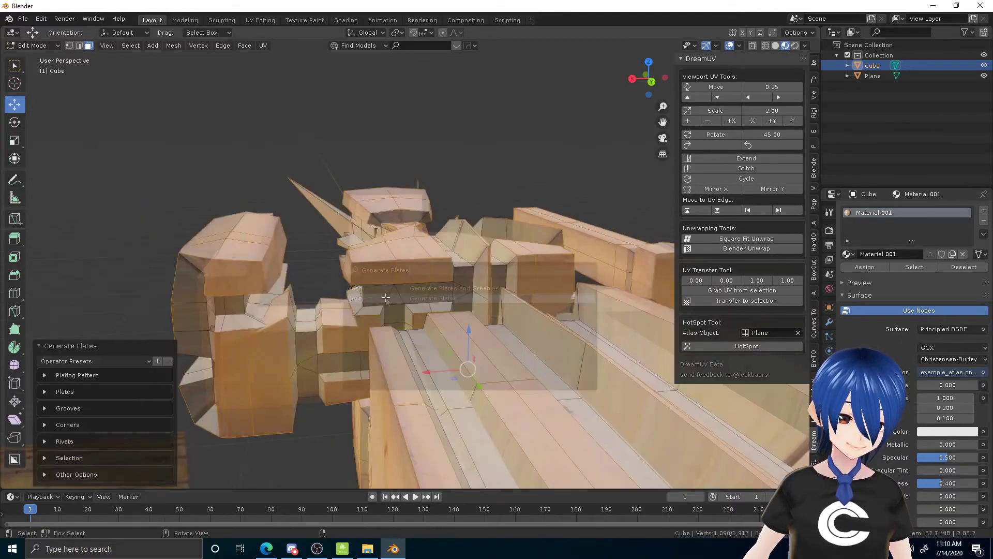
# Set the plate taper amount to 0 and inspect the plated hull.
pyautogui.click(44, 392)
pyautogui.moveTo(109, 290); pyautogui.dragTo(102, 291)
pyautogui.doubleClick(109, 290)
pyautogui.write('0')
pyautogui.press('Return')
pyautogui.scroll(-4, 362, 310)
pyautogui.moveTo(440, 321); pyautogui.dragTo(290, 331, button='middle')
pyautogui.scroll(3, 466, 390)
pyautogui.moveTo(481, 396); pyautogui.dragTo(427, 384, button='middle')
# Add rivets to the plates with a diameter of 0.020 and 2 subdivisions.
pyautogui.click(45, 441)
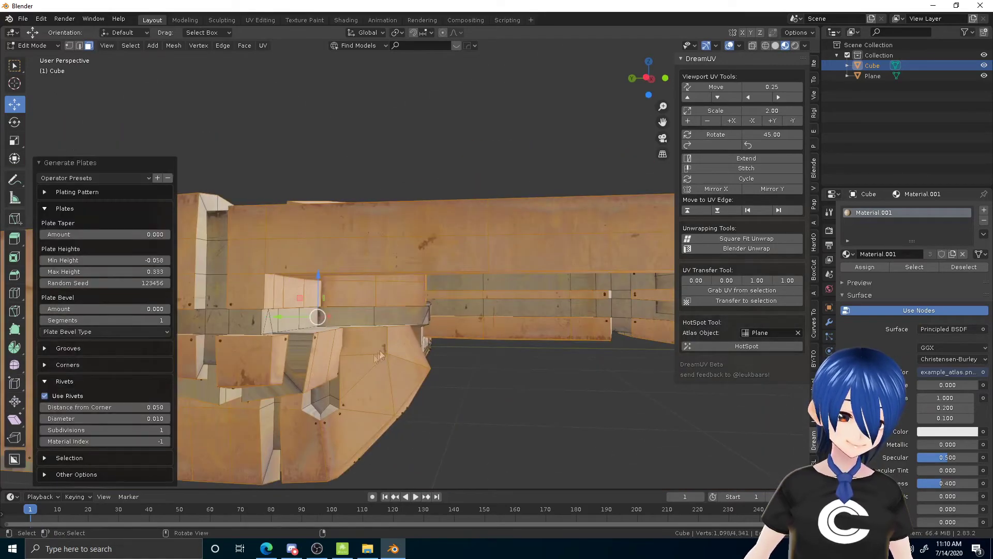
pyautogui.scroll(2, 382, 355)
pyautogui.moveTo(323, 365); pyautogui.dragTo(388, 356, button='middle')
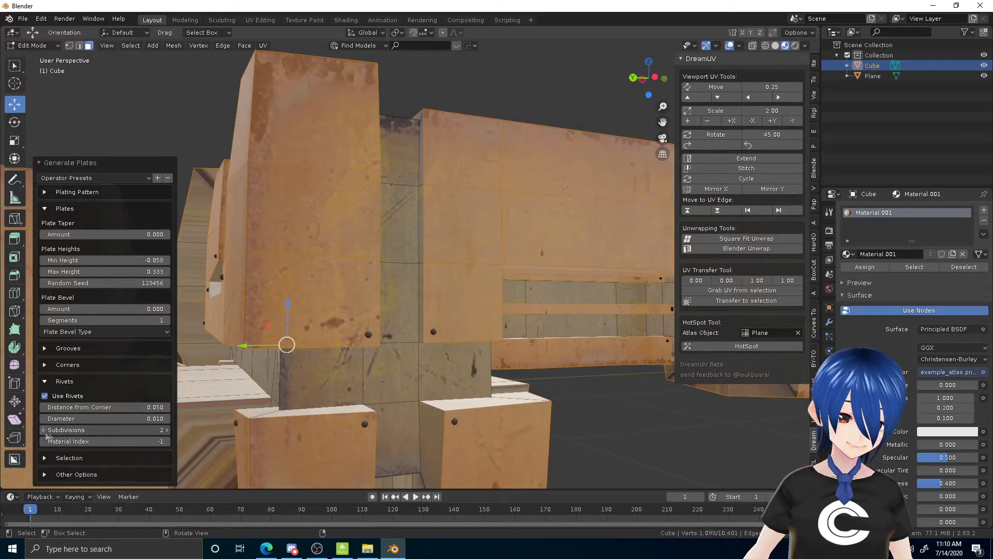
pyautogui.moveTo(290, 390)
pyautogui.mouseDown(button='middle')
pyautogui.moveTo(536, 370)
pyautogui.moveTo(294, 375)
pyautogui.mouseUp(button='middle')
pyautogui.click(166, 430)
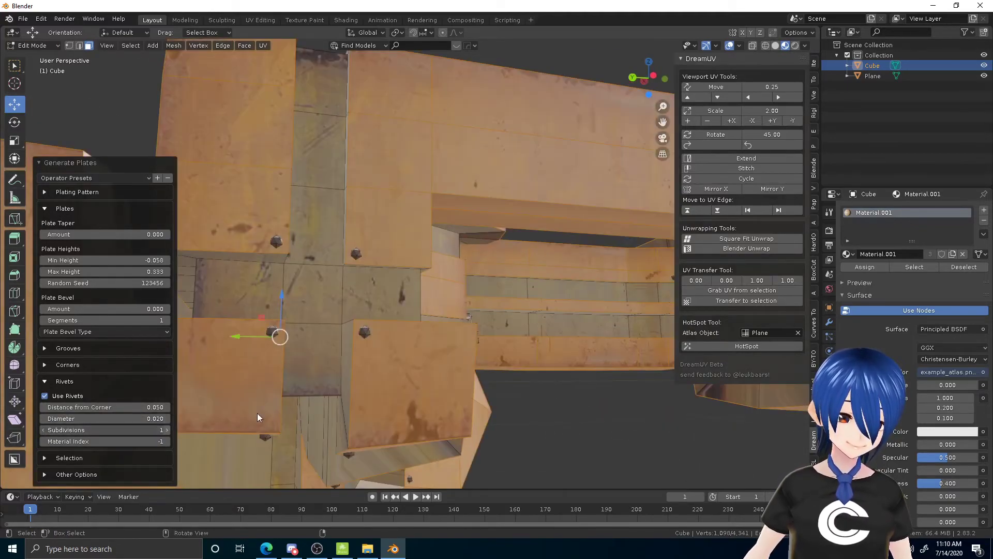
pyautogui.moveTo(191, 412); pyautogui.dragTo(168, 424, button='middle')
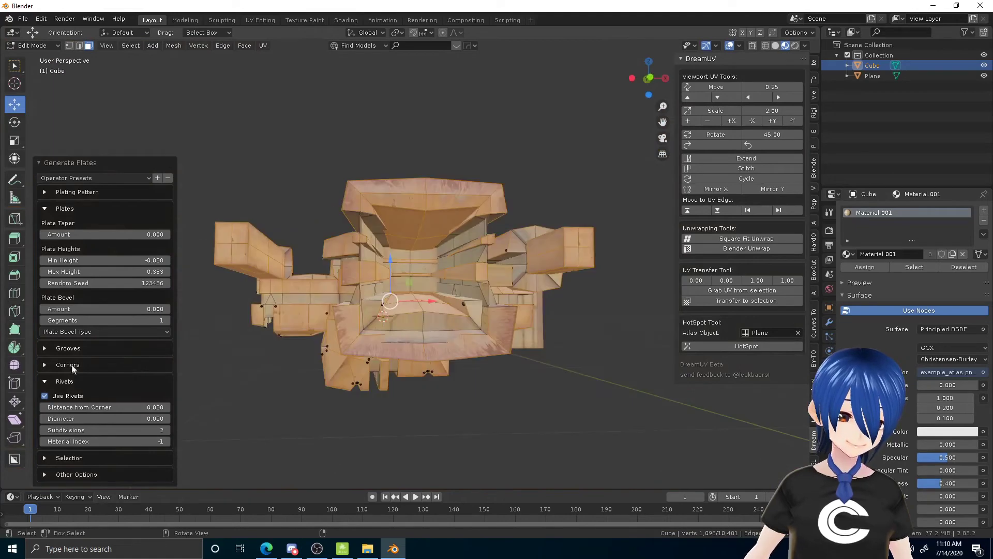
# Change the plate height random seed to 123573 and open the plating pattern settings.
pyautogui.moveTo(162, 283); pyautogui.dragTo(223, 283)
pyautogui.click(45, 192)
pyautogui.moveTo(331, 171); pyautogui.dragTo(140, 180, button='middle')
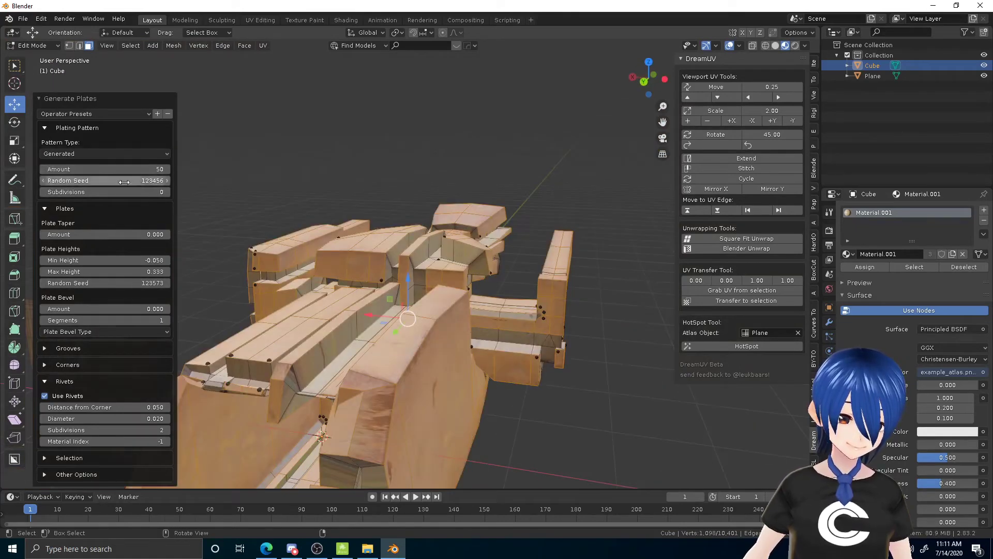
# Set the plating pattern amount to 25 and inspect the larger plates on the hull.
pyautogui.click(124, 169)
pyautogui.write('25')
pyautogui.press('Return')
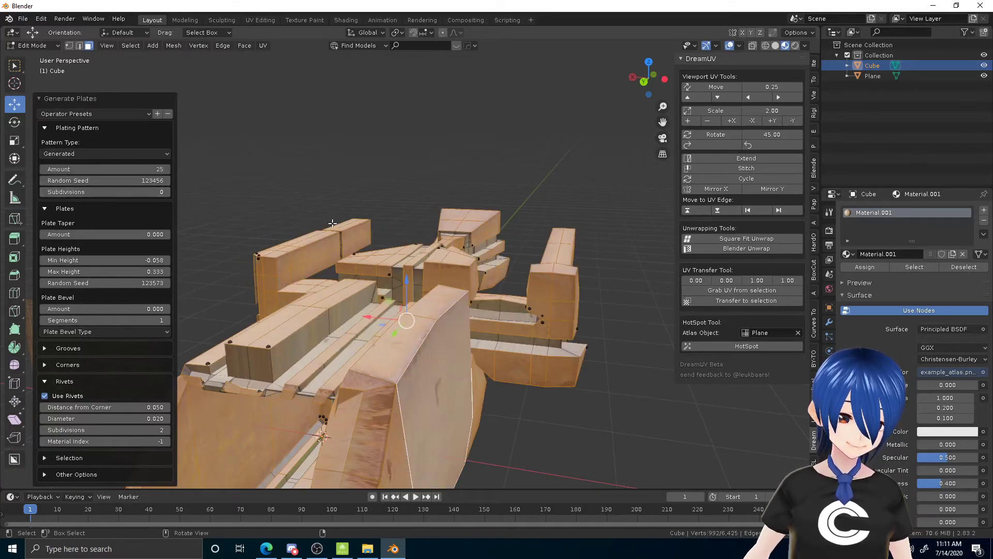
pyautogui.moveTo(323, 230); pyautogui.dragTo(333, 351, button='middle')
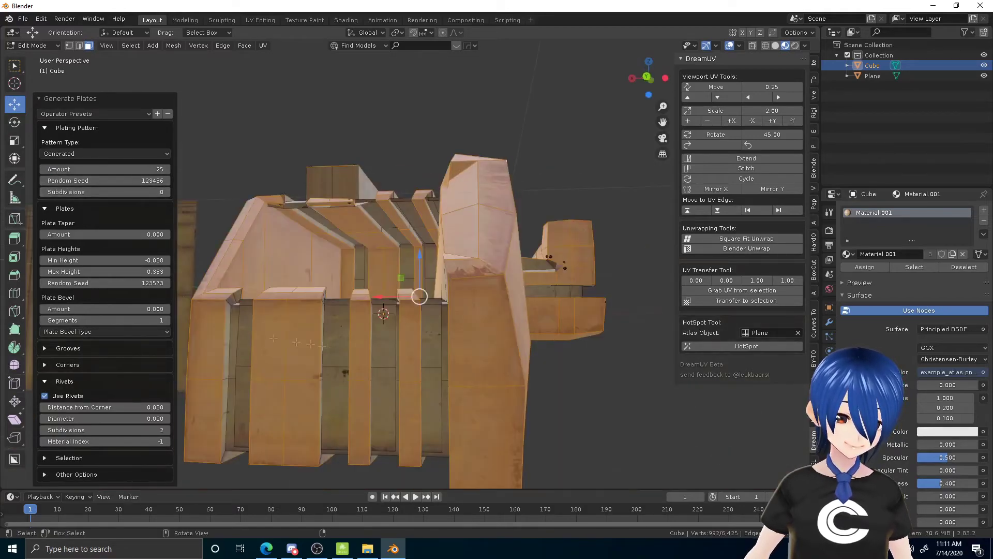
pyautogui.moveTo(217, 218); pyautogui.dragTo(357, 295, button='middle')
# Open the Auto Mirror settings and mirror the plated hull across the X axis with Apply Mirror enabled.
pyautogui.press('Tab')
pyautogui.click(814, 181)
pyautogui.click(814, 132)
pyautogui.click(813, 105)
pyautogui.moveTo(595, 223); pyautogui.dragTo(368, 230, button='middle')
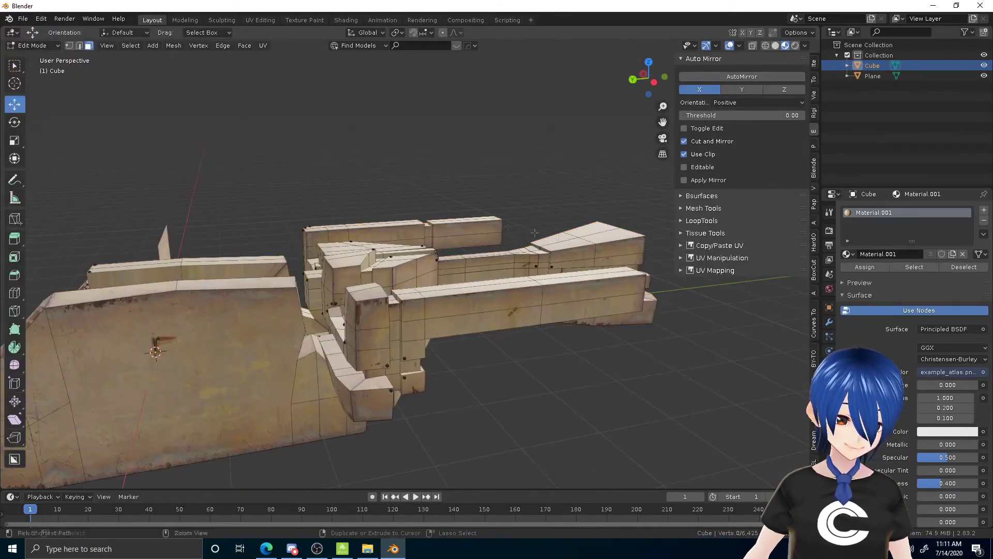
pyautogui.scroll(3, 454, 361)
# Select the whole spaceship mesh and merge its overlapping vertices.
pyautogui.press('a')
pyautogui.press('F3')
pyautogui.write('Generate Platesmerge')
pyautogui.press('Return')
pyautogui.press('Tab')
pyautogui.moveTo(453, 361); pyautogui.dragTo(454, 337, button='middle')
pyautogui.press('Tab')
pyautogui.moveTo(781, 387); pyautogui.dragTo(759, 400, button='middle')
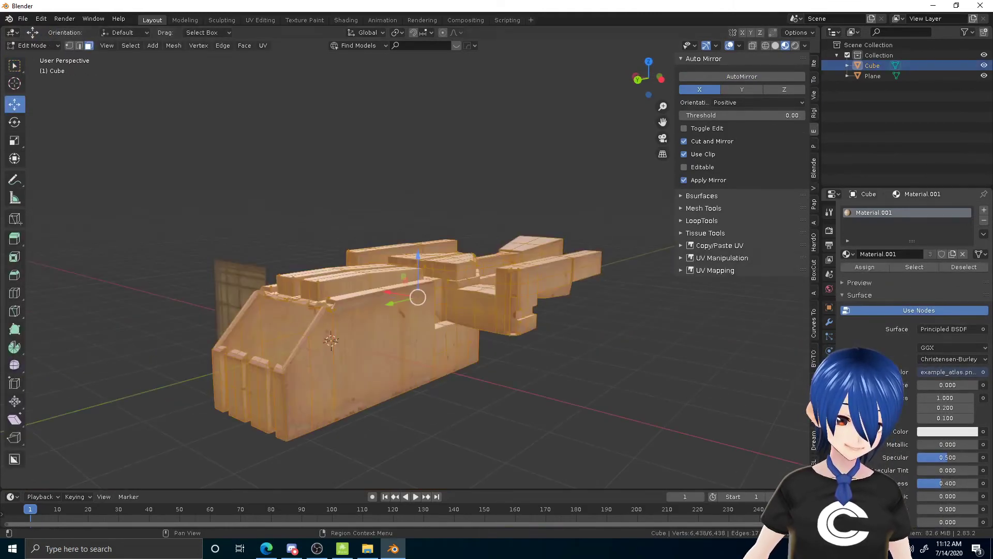
# Texture all selected spaceship faces with the DreamUV HotSpot tool, using Plane as the atlas object.
pyautogui.scroll(-3, 815, 394)
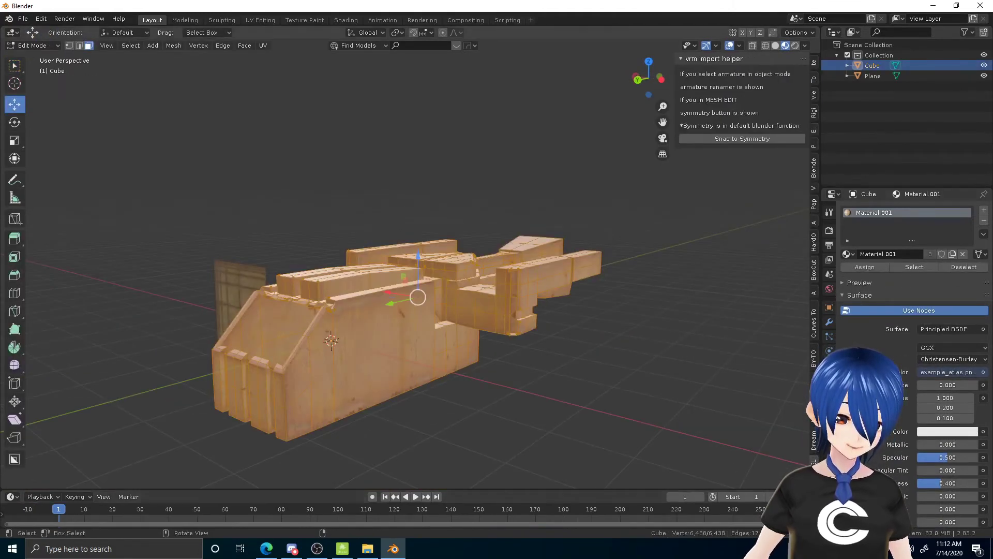
pyautogui.click(815, 444)
pyautogui.click(767, 347)
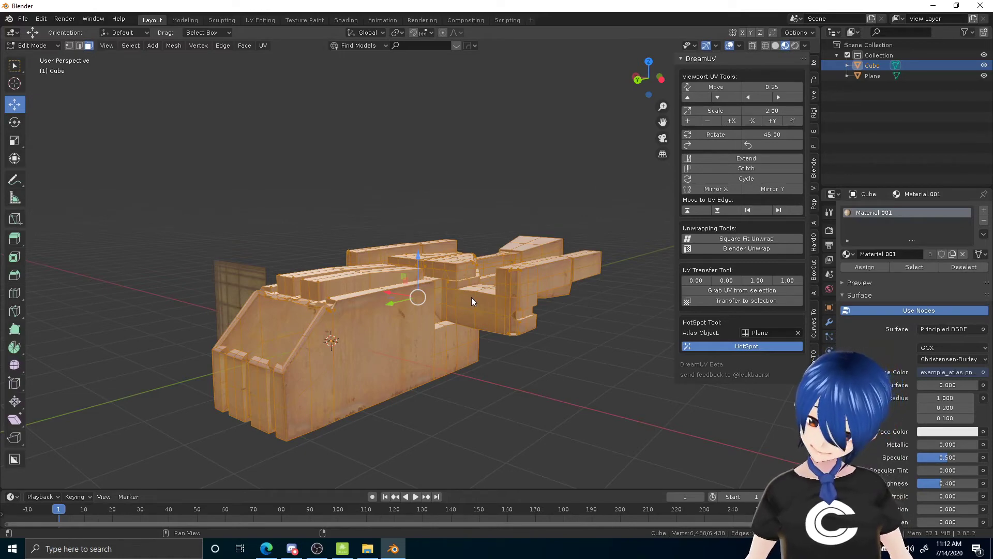
# Examine the HotSpot textures, rivets and plate edges on the spaceship mesh from close range.
pyautogui.moveTo(388, 305); pyautogui.dragTo(504, 278, button='middle')
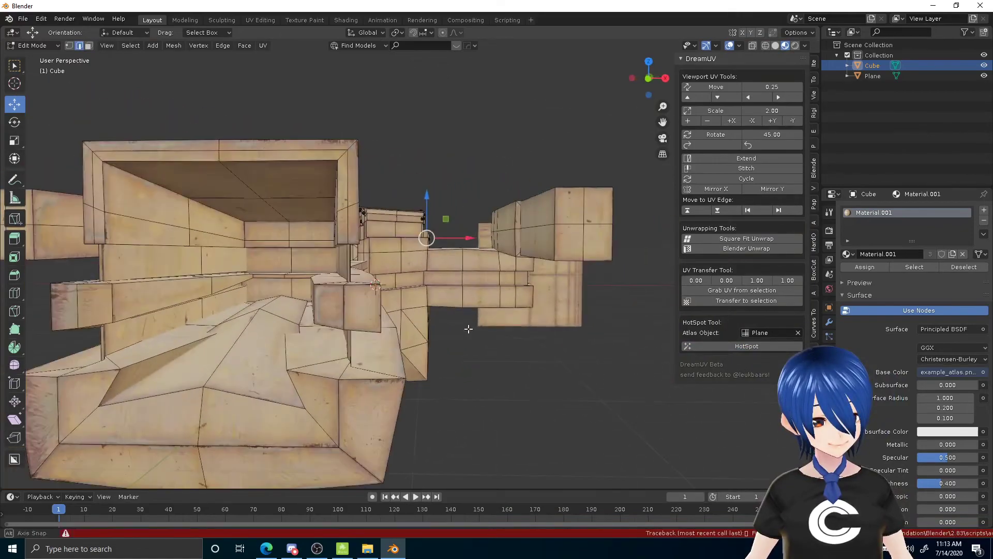
pyautogui.scroll(2, 471, 303)
pyautogui.scroll(2, 413, 263)
pyautogui.moveTo(352, 259); pyautogui.dragTo(394, 251, button='middle')
pyautogui.scroll(-4, 403, 264)
pyautogui.scroll(2, 391, 250)
pyautogui.scroll(2, 386, 252)
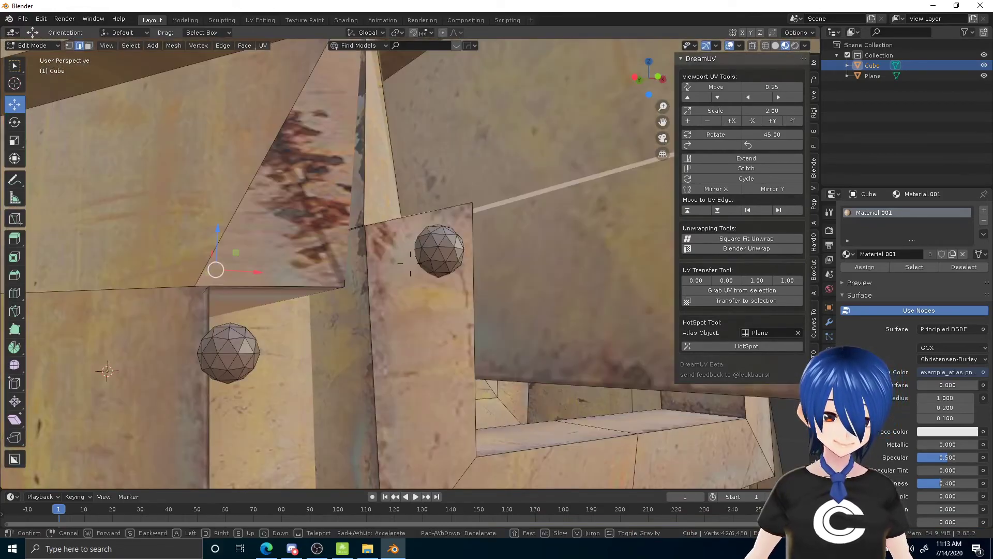
pyautogui.press('w')
pyautogui.press('s')
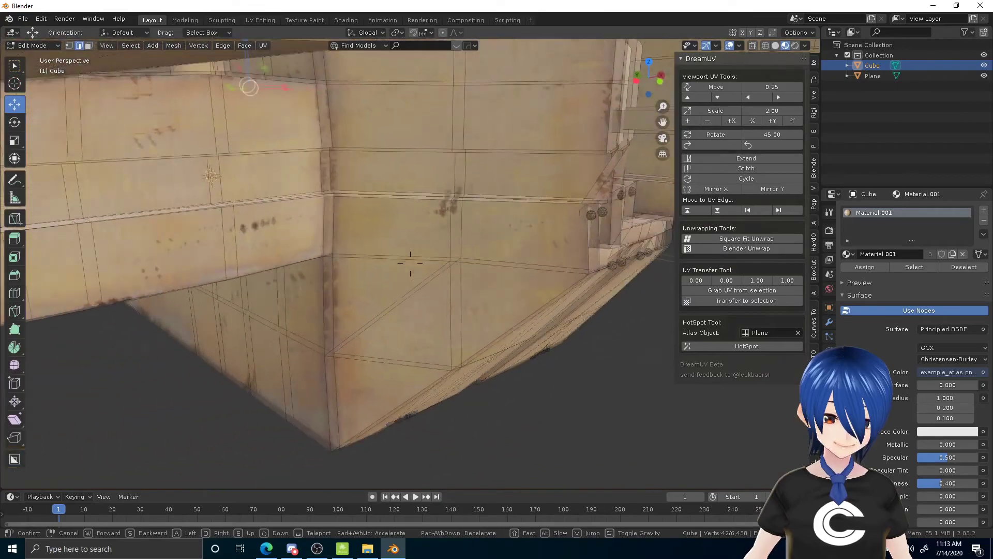
pyautogui.press('s')
pyautogui.press('w')
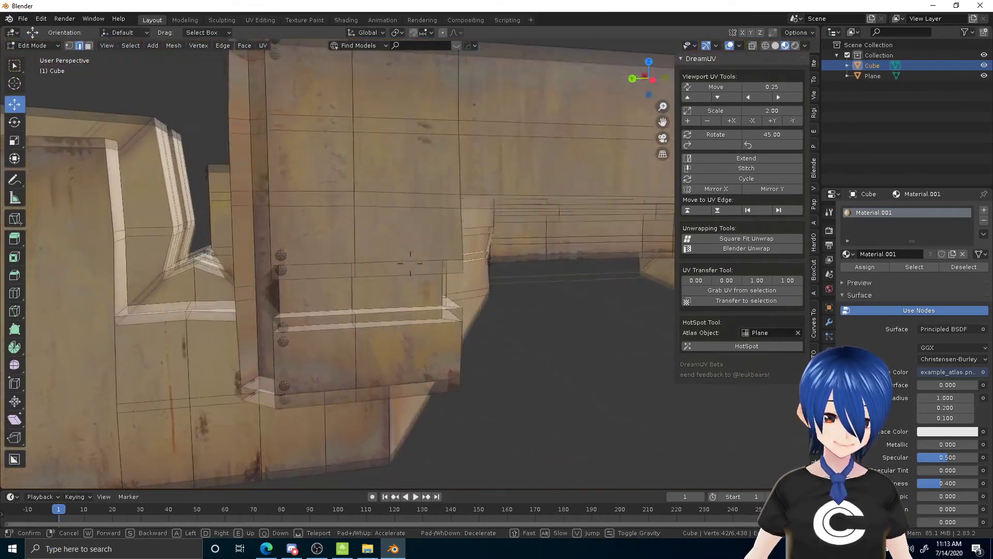
pyautogui.click(410, 263)
# Switch to Object Mode and fly around the textured spaceship to examine it from all sides.
pyautogui.press('Tab')
pyautogui.hotkey('shift', '`')
pyautogui.press('a')
pyautogui.press('s')
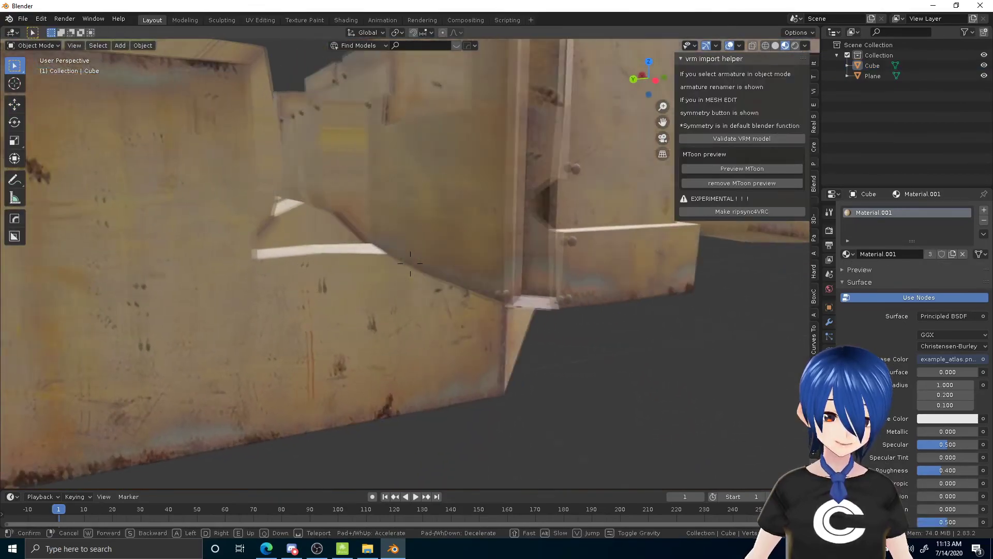
pyautogui.press('a')
pyautogui.click(410, 263)
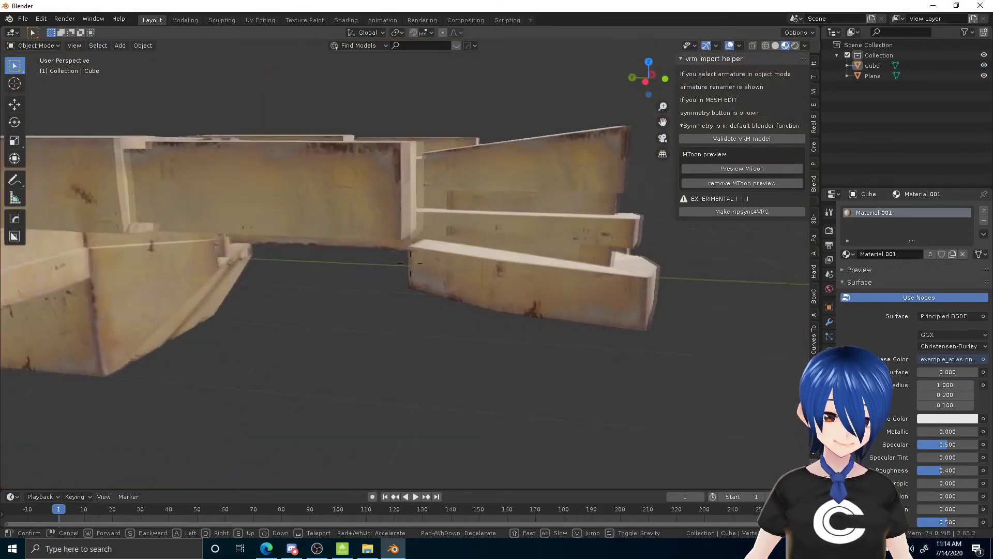
pyautogui.press('w')
pyautogui.press('s')
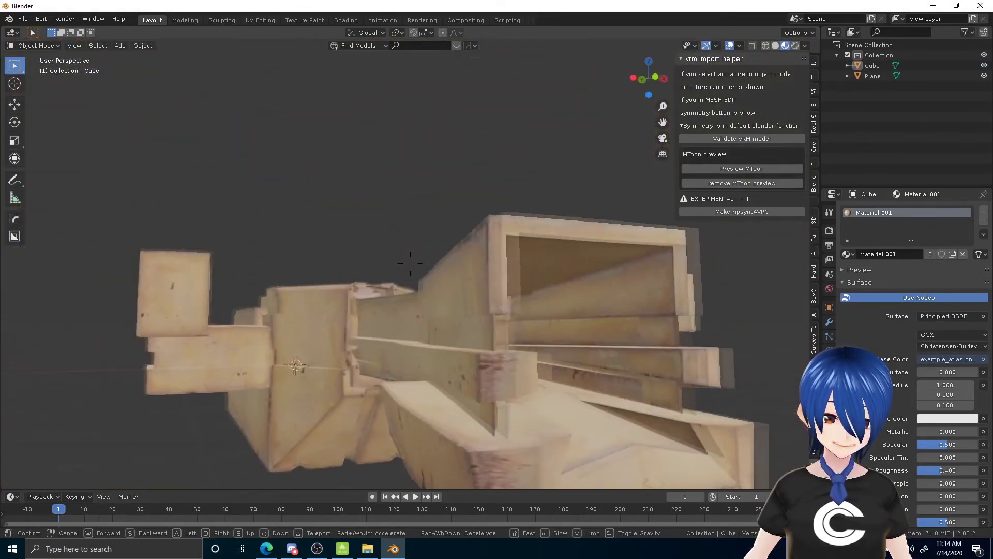
pyautogui.press('w')
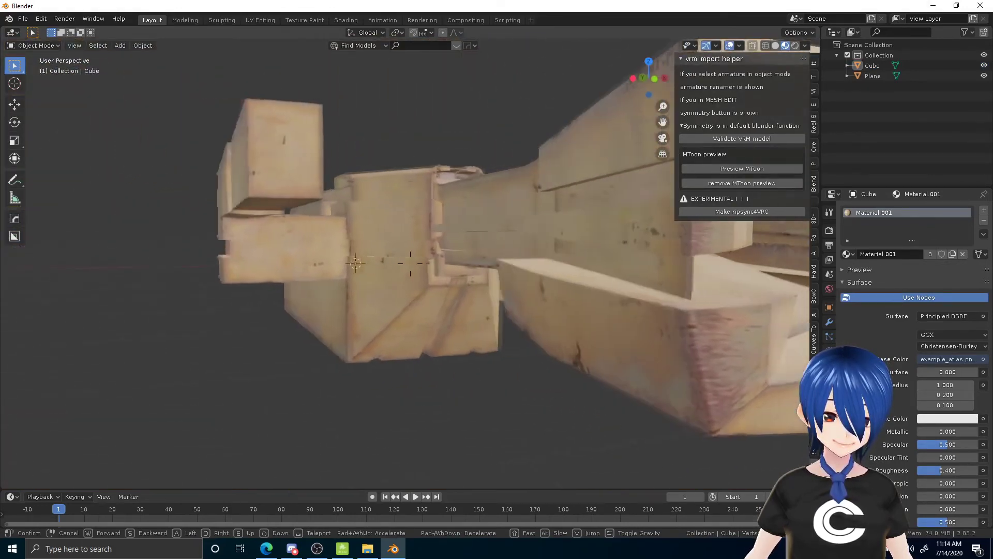
pyautogui.press('a')
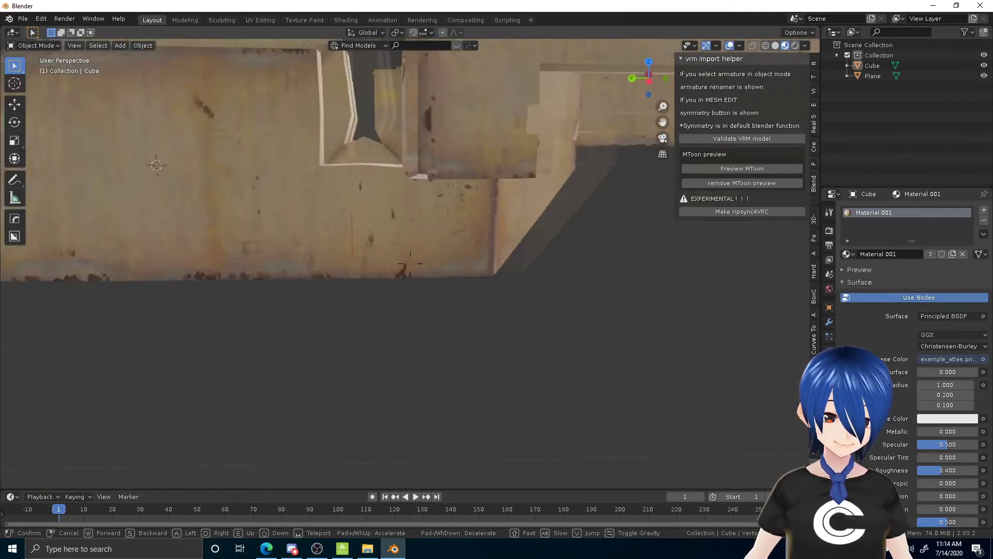
pyautogui.press('w')
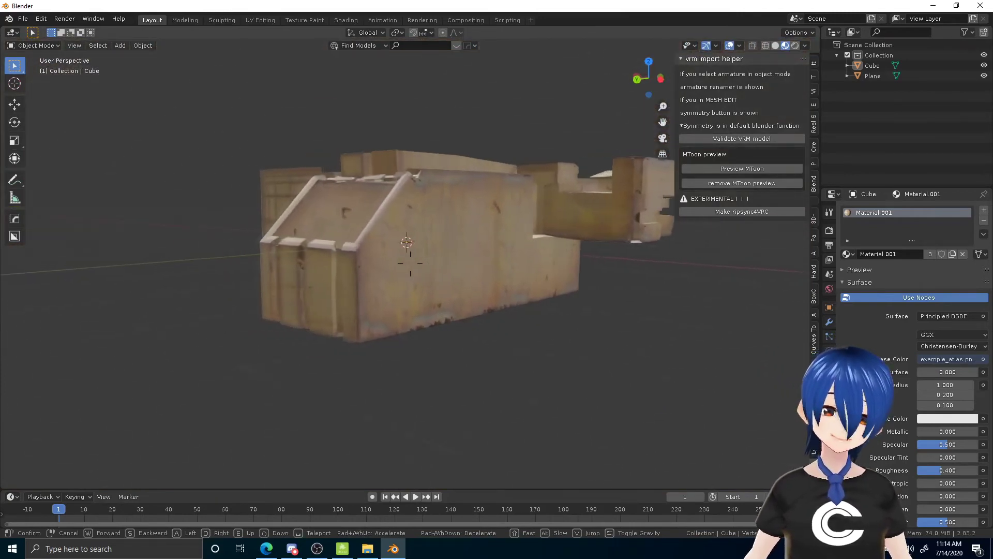
pyautogui.press('a')
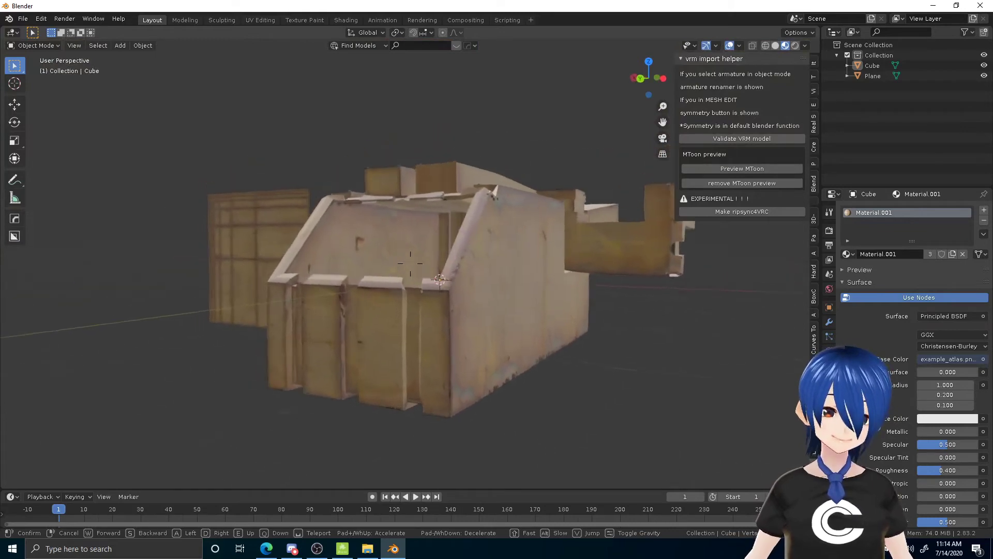
pyautogui.press('q')
pyautogui.press('s')
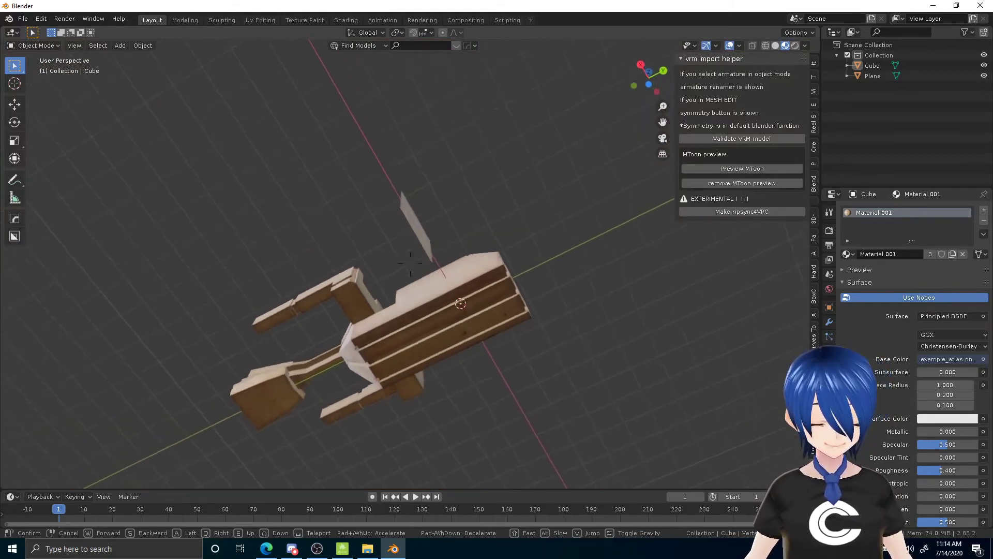